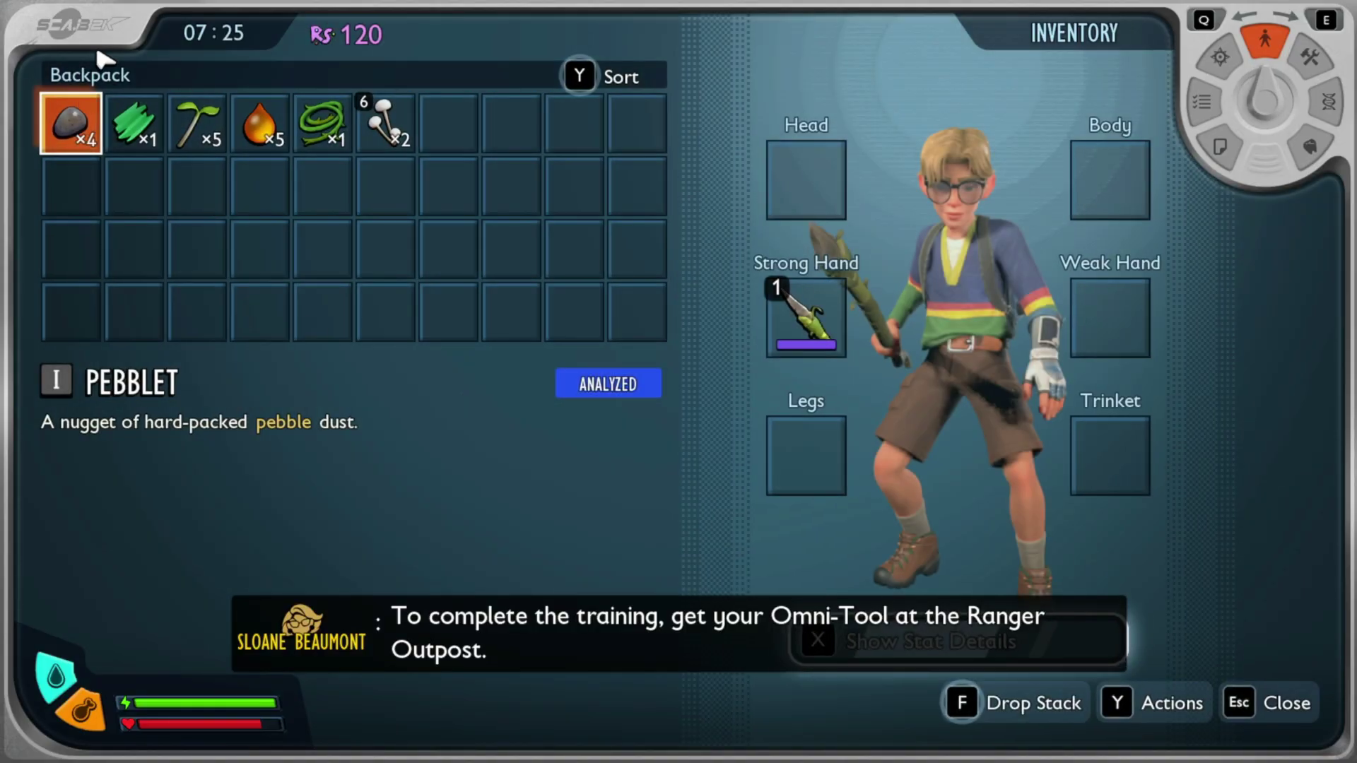
# - Eat one Mushroom from the backpack inventory to restore a little hunger
pyautogui.click(371, 133)
pyautogui.press('f')
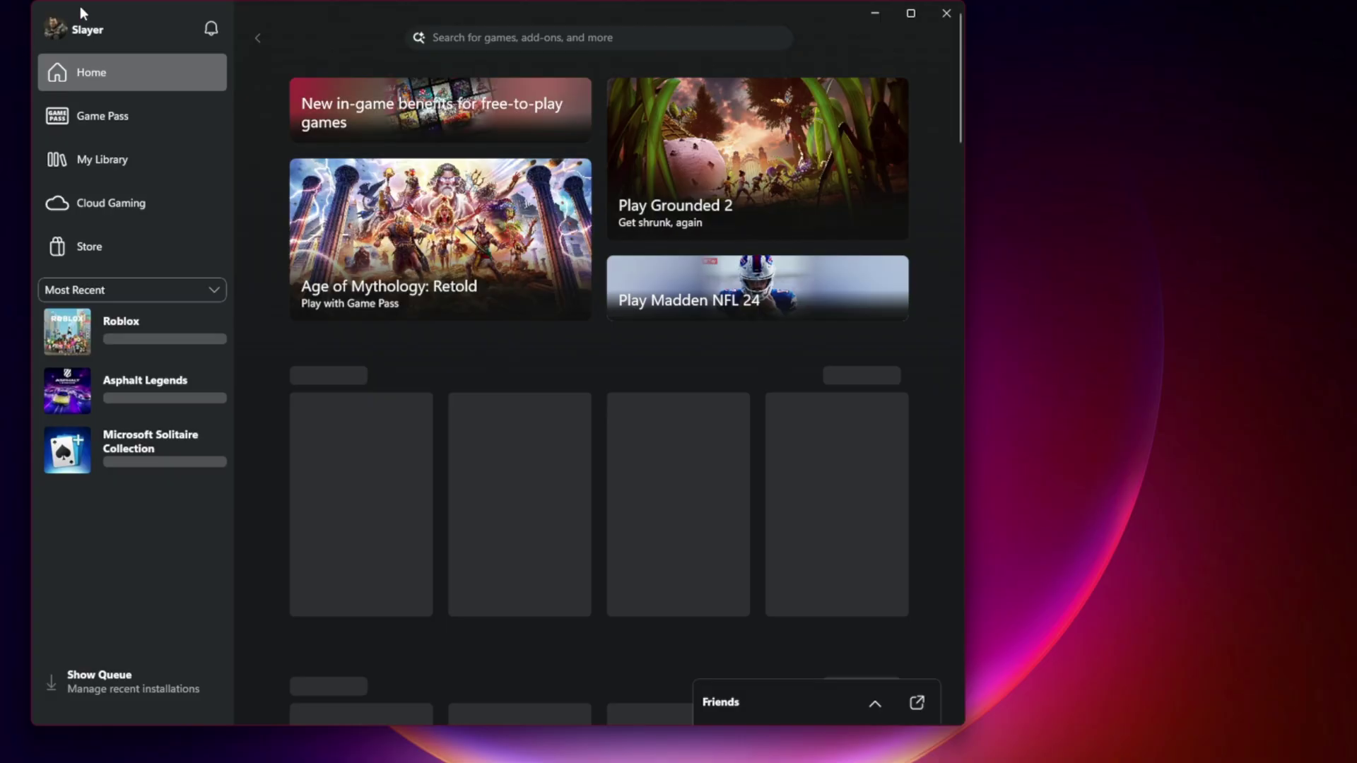
# - Open the Xbox app's profile menu to reach the Account settings page
pyautogui.click(85, 31)
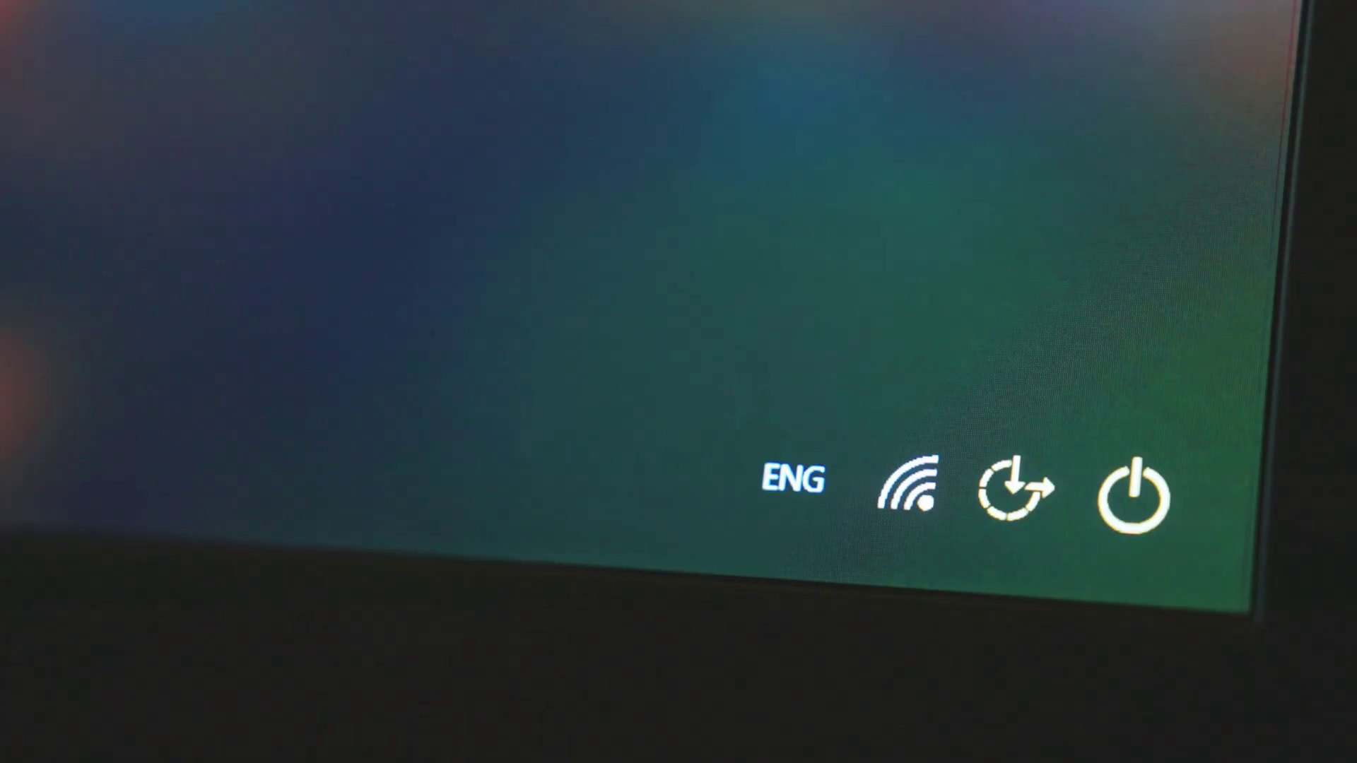
# - Show the Sleep, Shut down and Restart options from the sign-in screen's Power button
pyautogui.click(1144, 530)
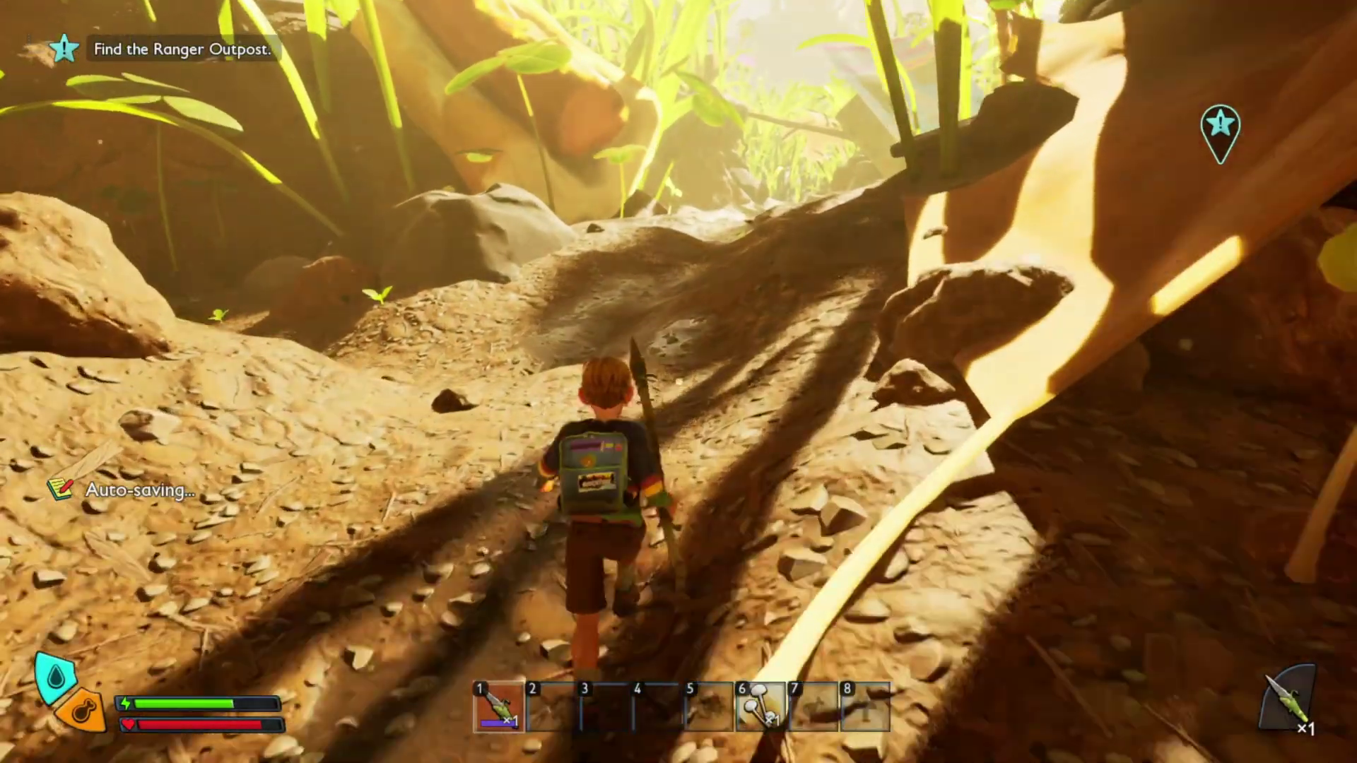
# - Run the character down the dirt path, through the log arch and into the sunlit grass
pyautogui.press('w')
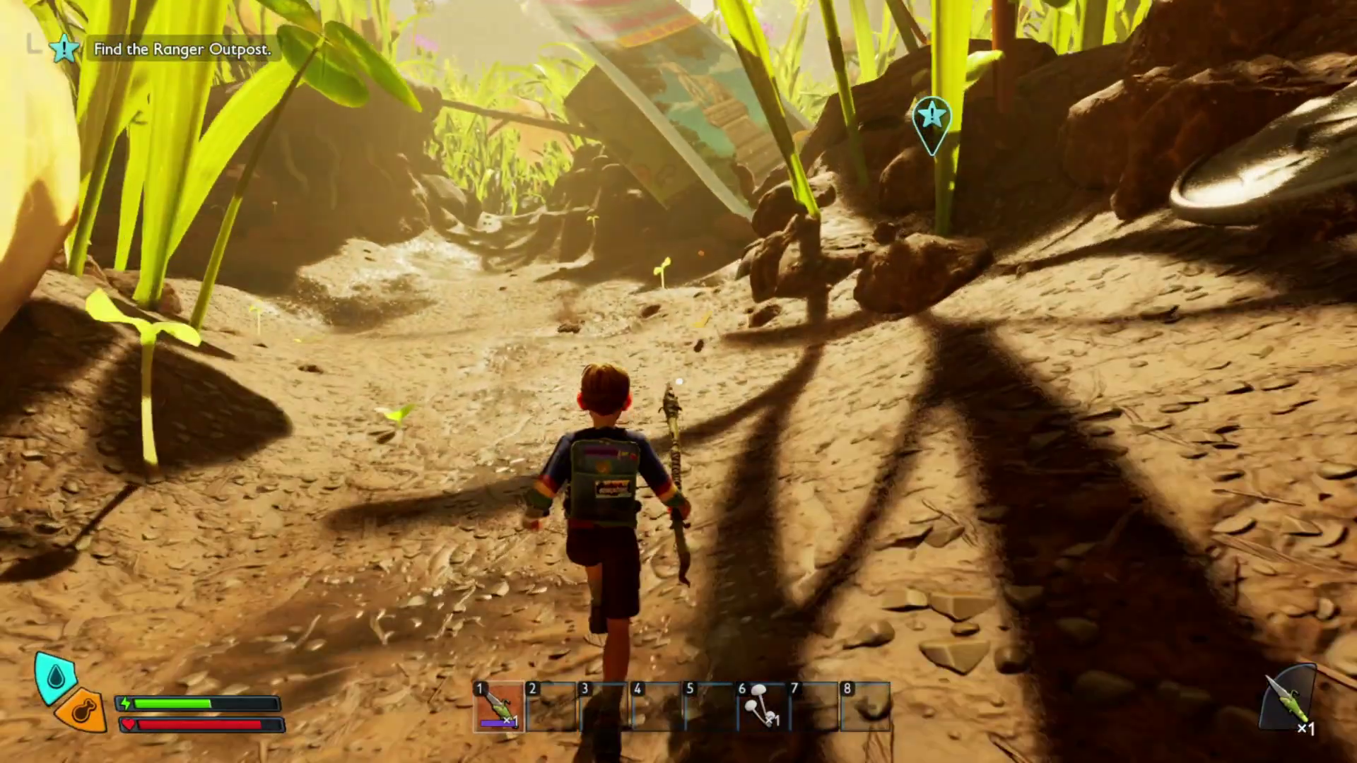
pyautogui.press('w')
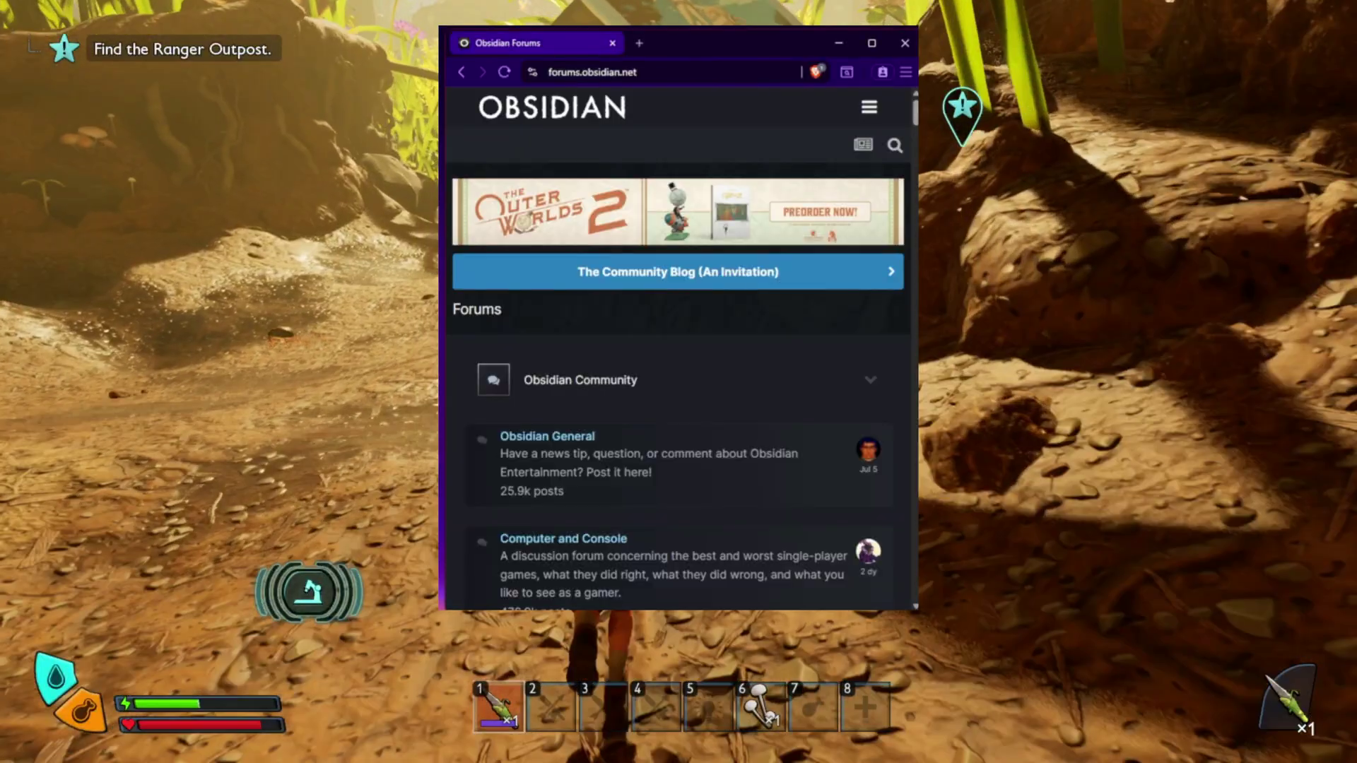
pyautogui.press('w')
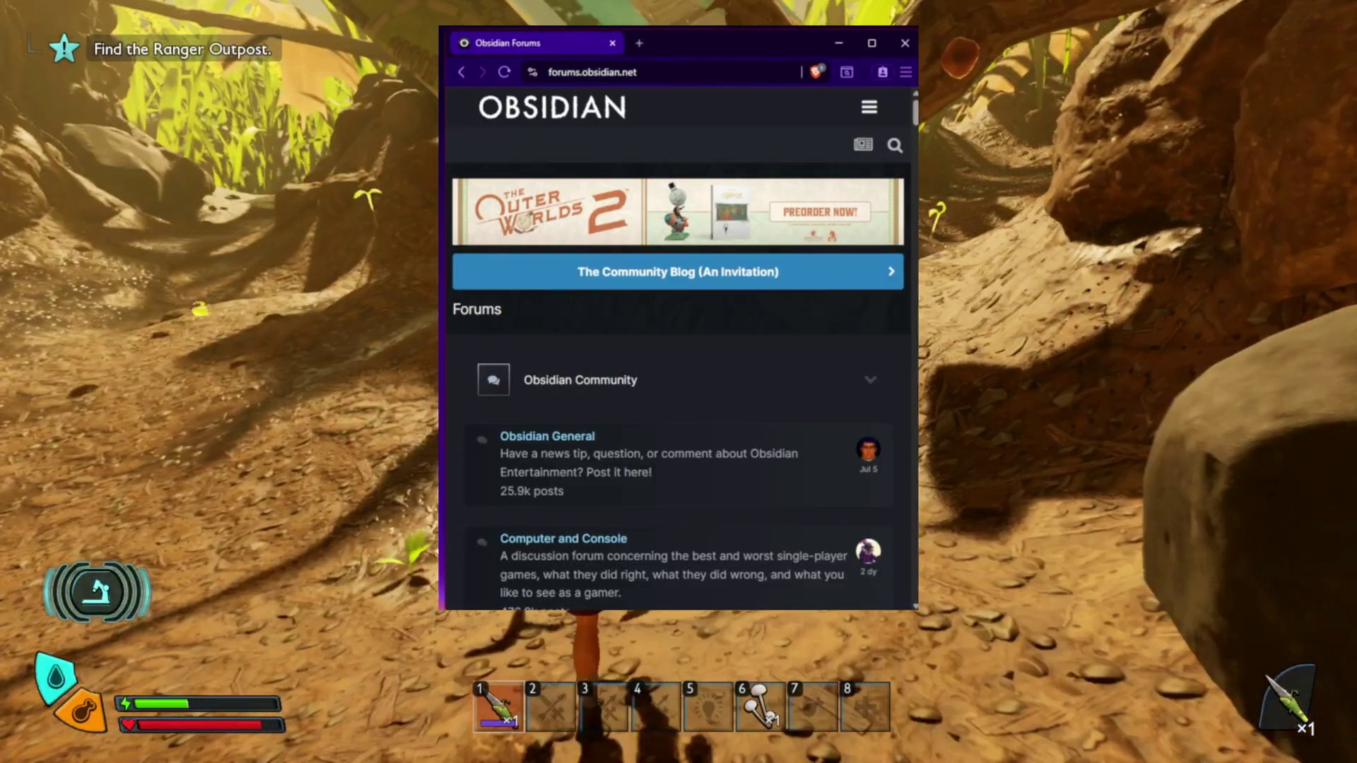
pyautogui.press('w')
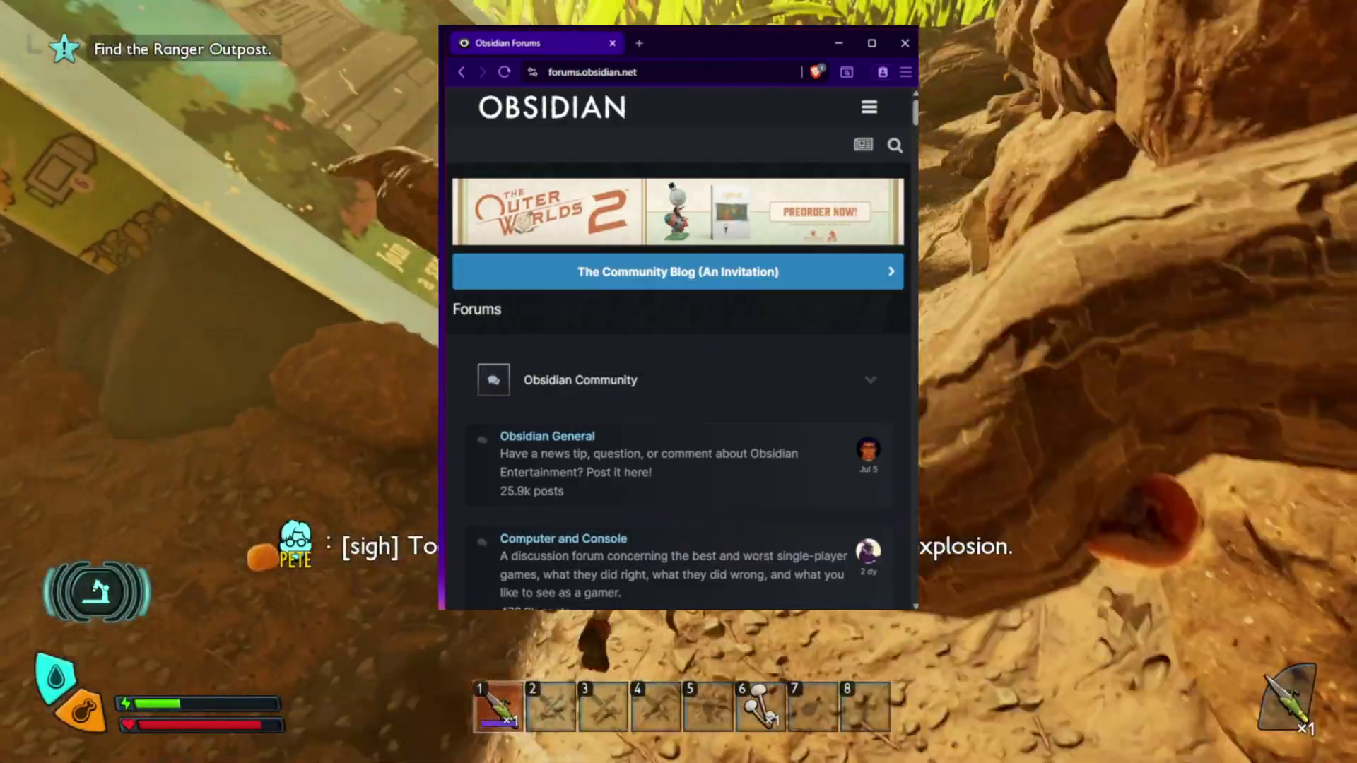
pyautogui.press('w')
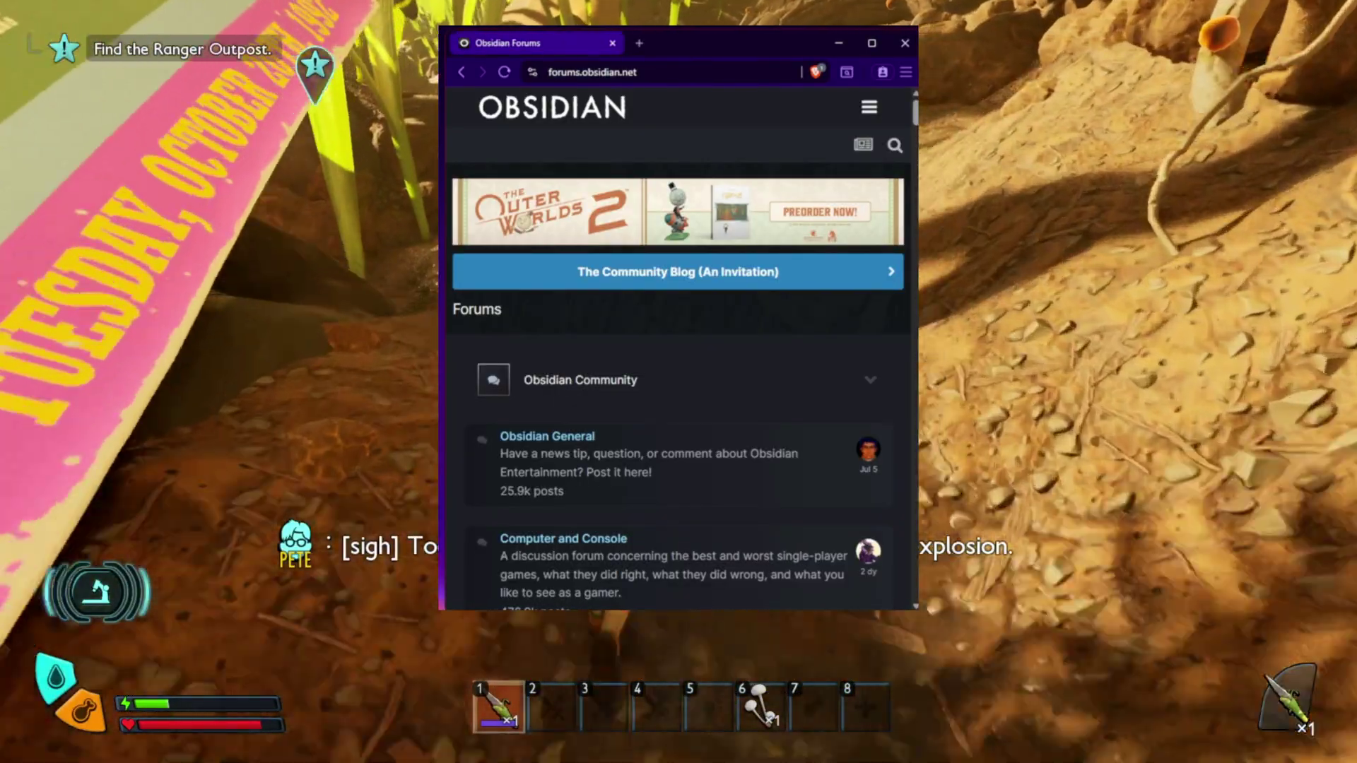
pyautogui.press('w')
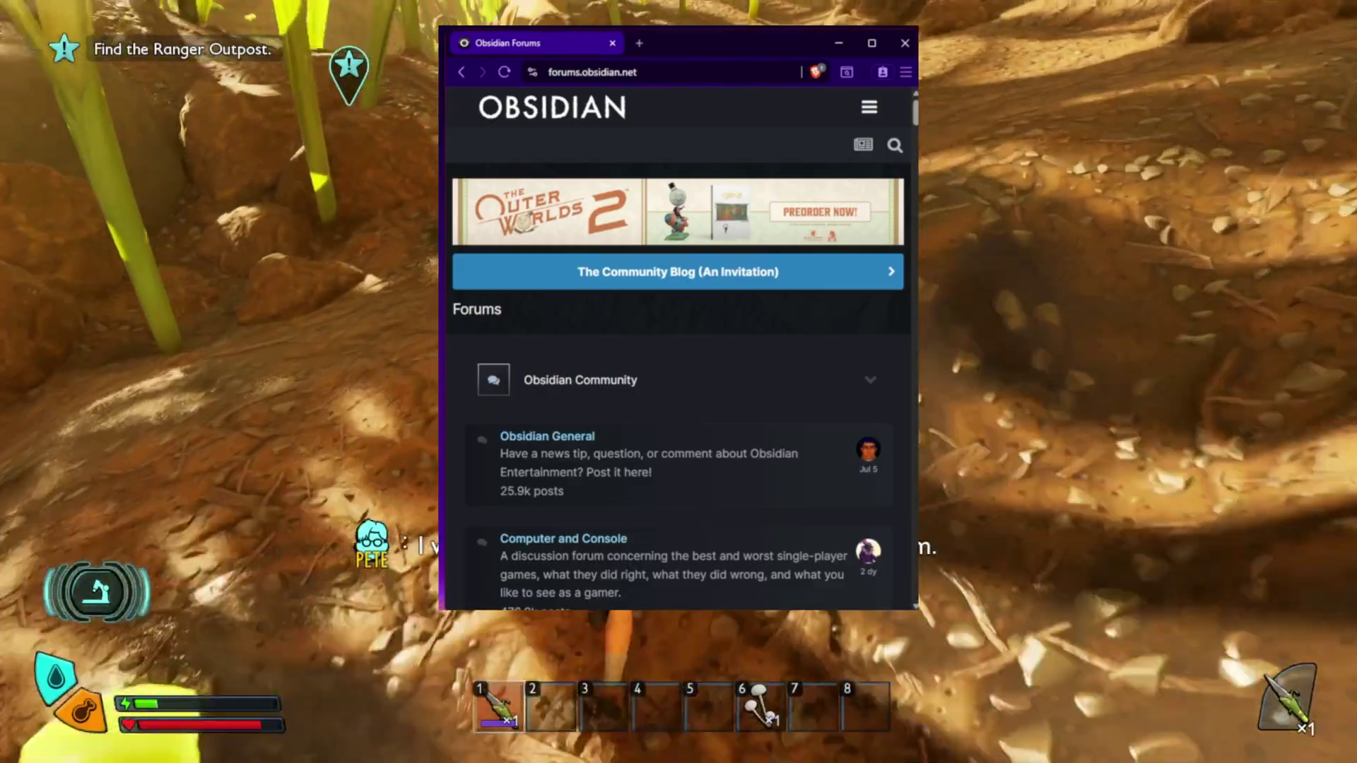
pyautogui.press('w')
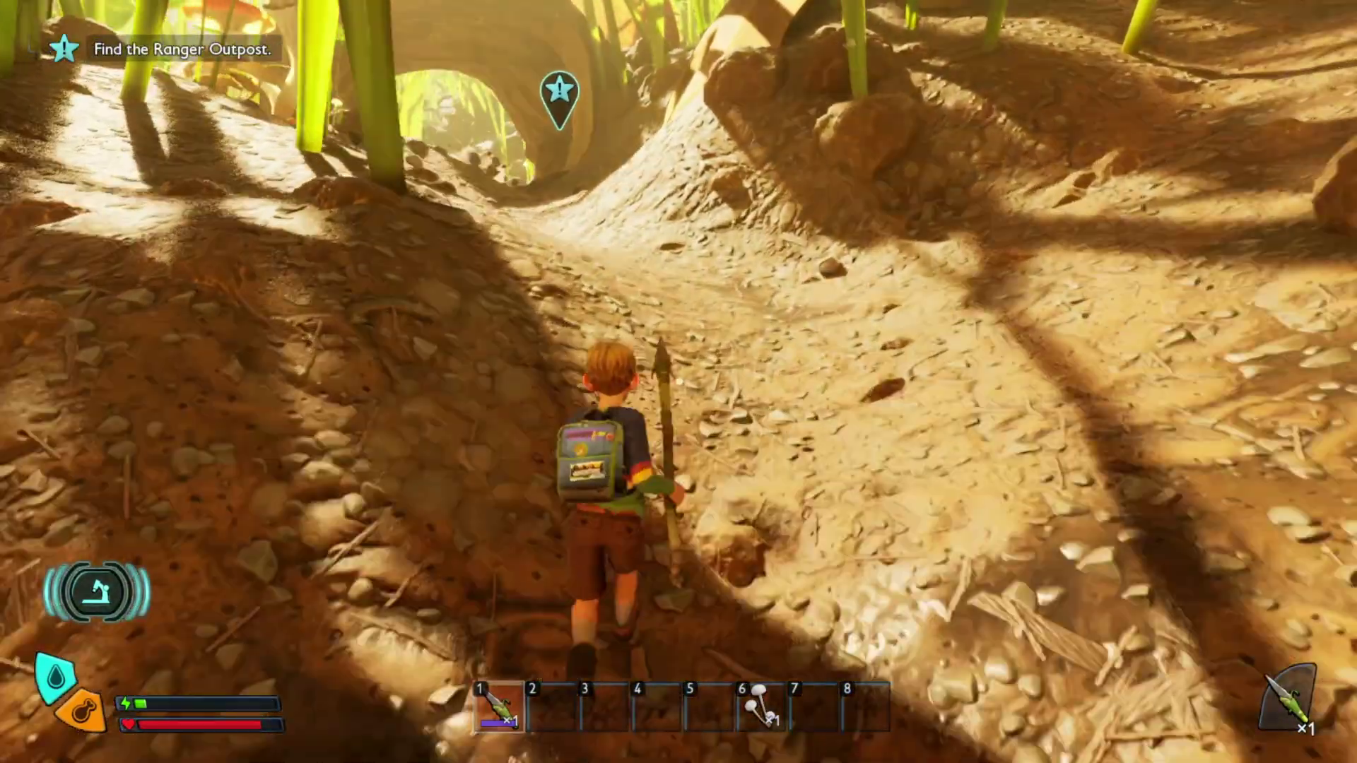
pyautogui.press('w')
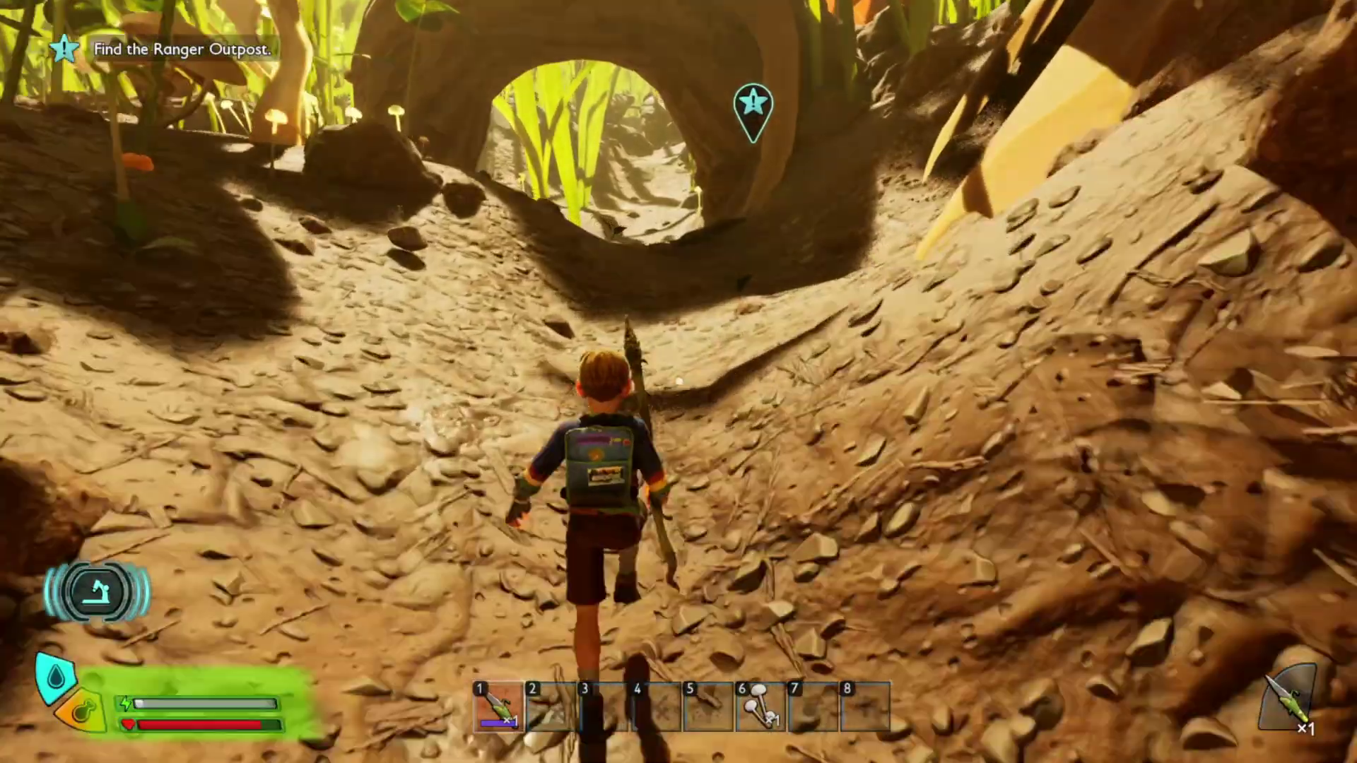
pyautogui.press('w')
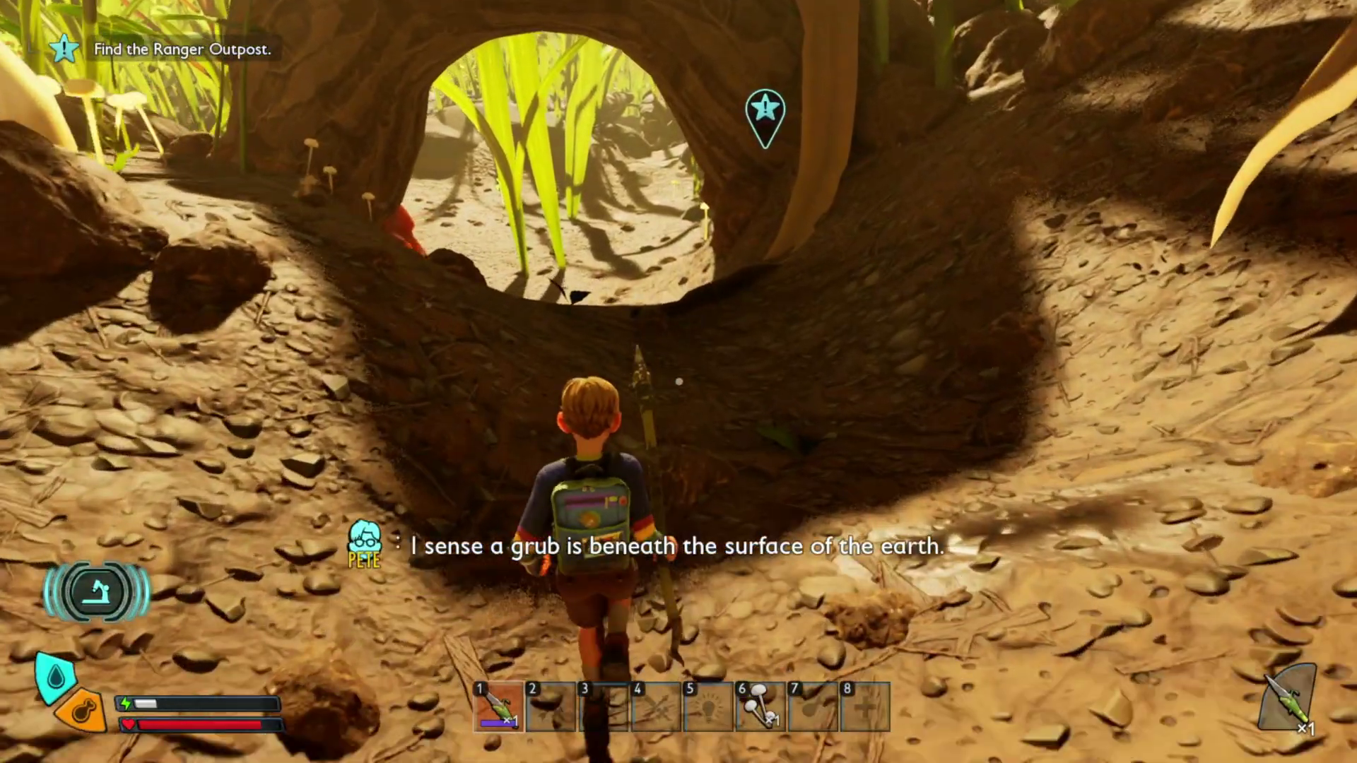
pyautogui.press('w')
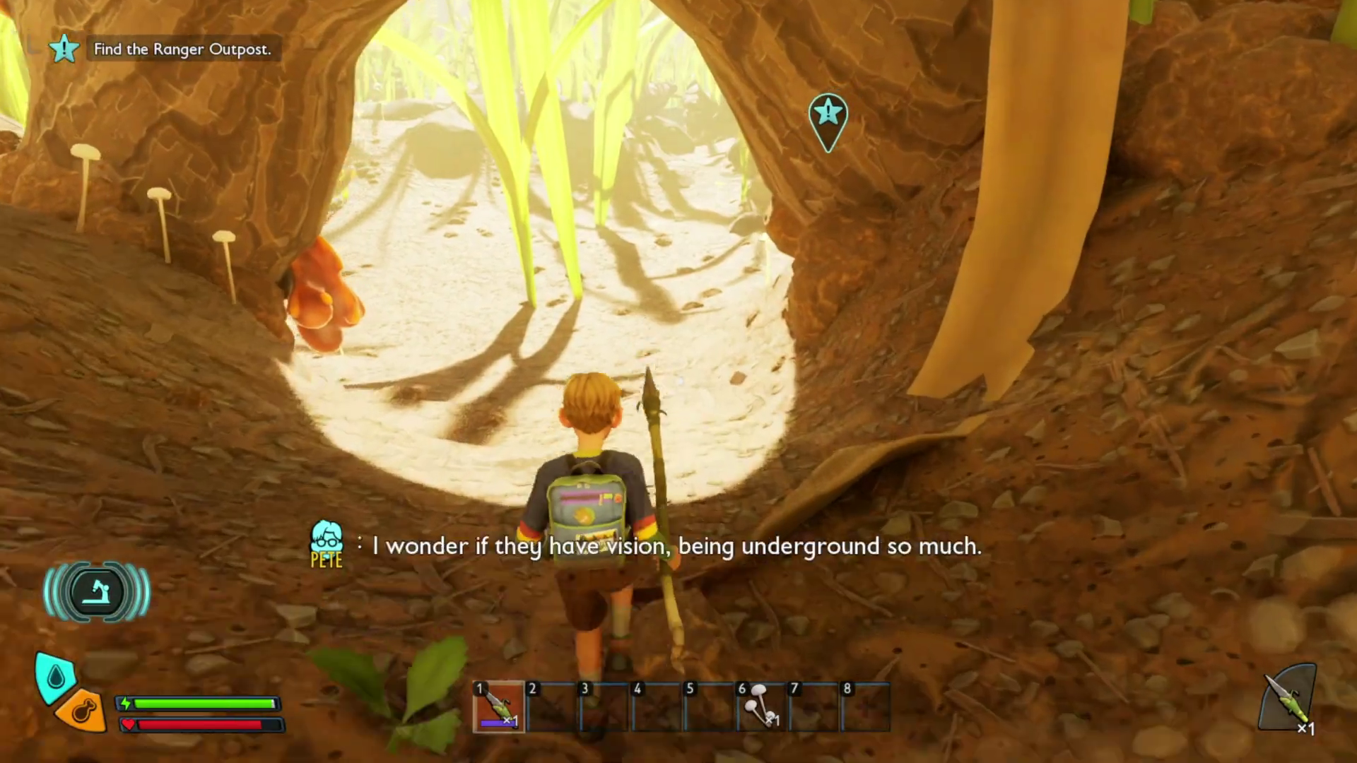
pyautogui.press('w')
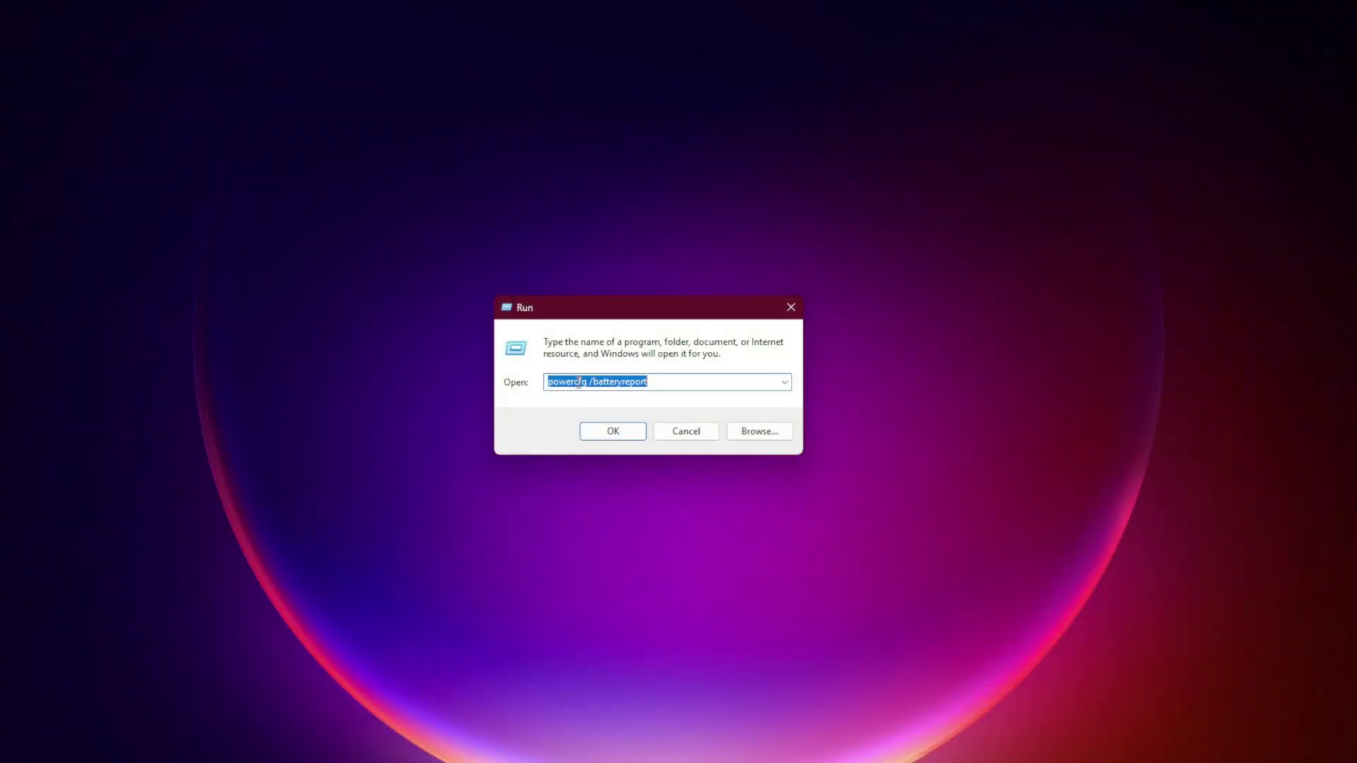
# - Launch Command Prompt with cmd, center its window, and run ping google.com
pyautogui.write('cmd')
pyautogui.click(613, 431)
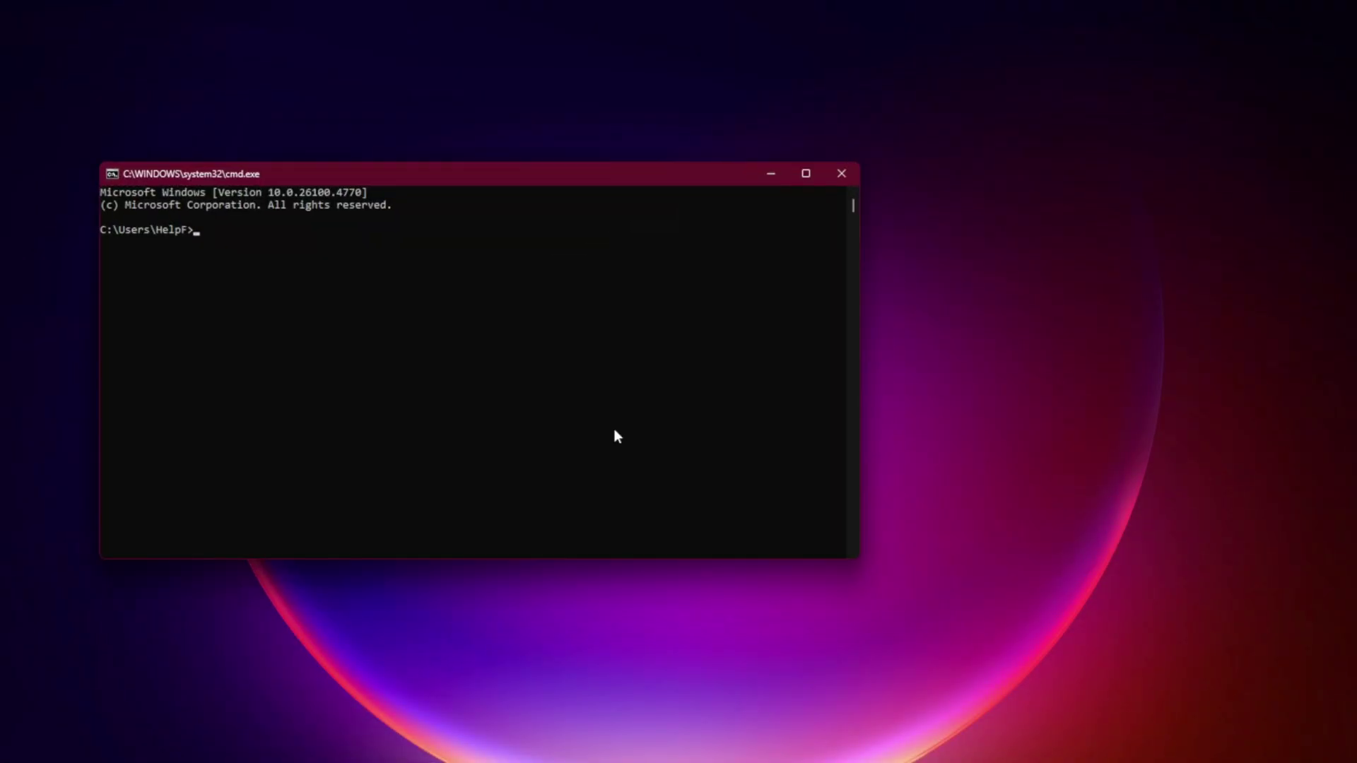
pyautogui.moveTo(424, 177); pyautogui.dragTo(635, 162)
pyautogui.click(544, 372)
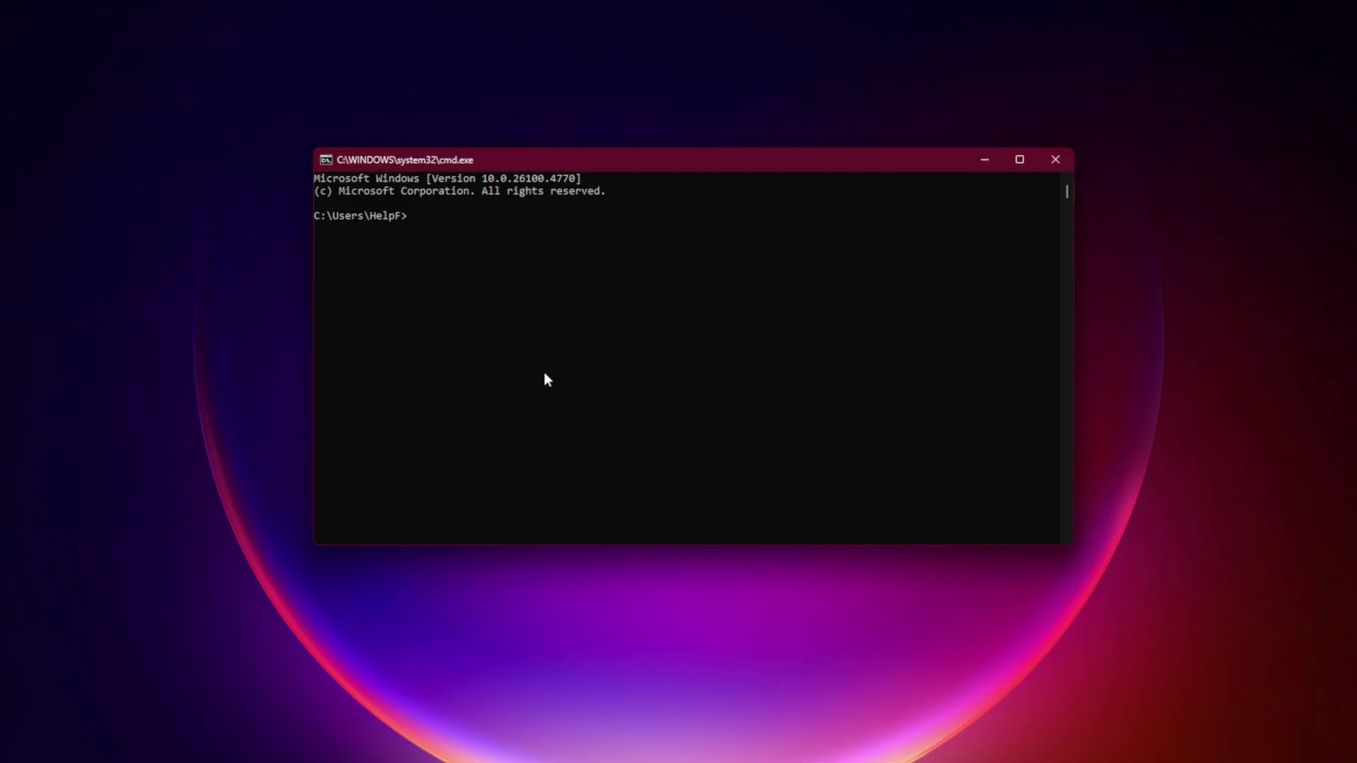
pyautogui.write('ping google.com')
pyautogui.press('Return')
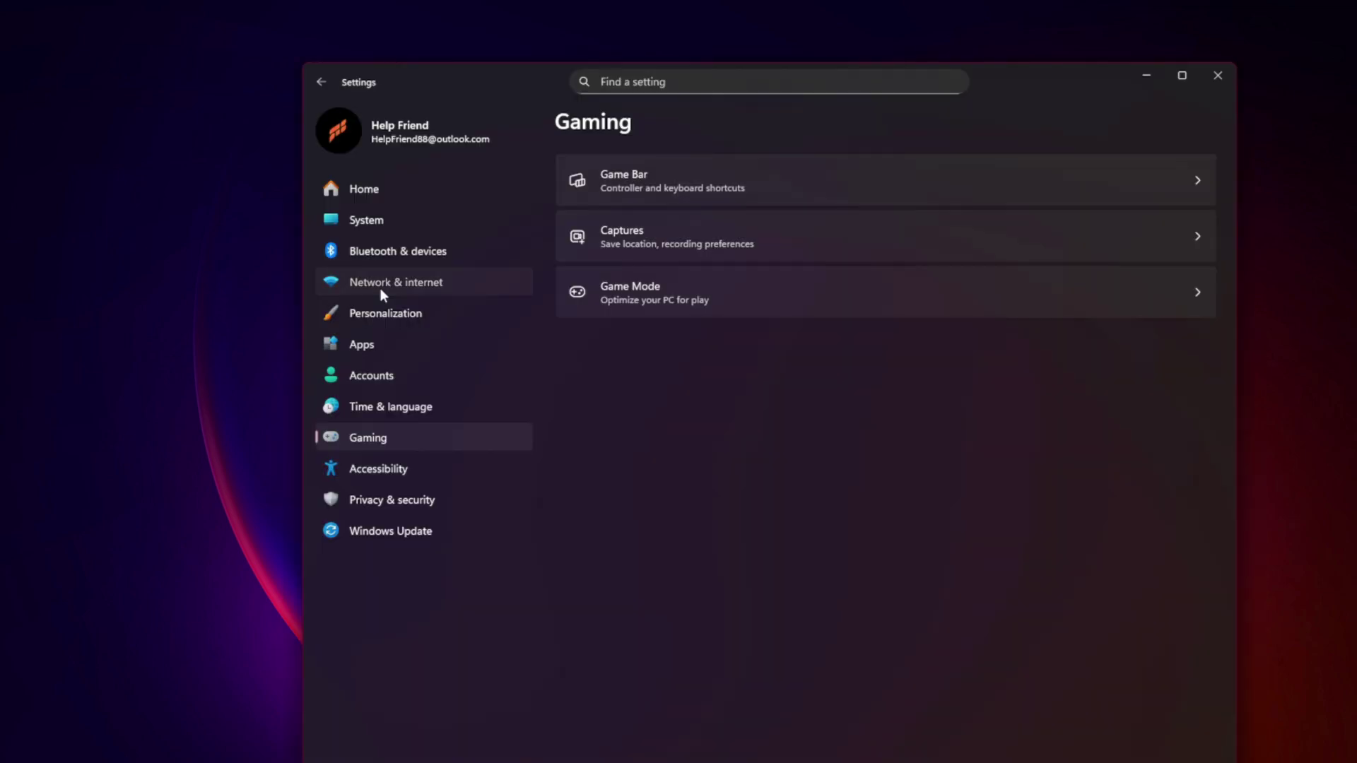
# - Start a Network reset of all adapters from Network & internet's Advanced network settings
pyautogui.click(381, 289)
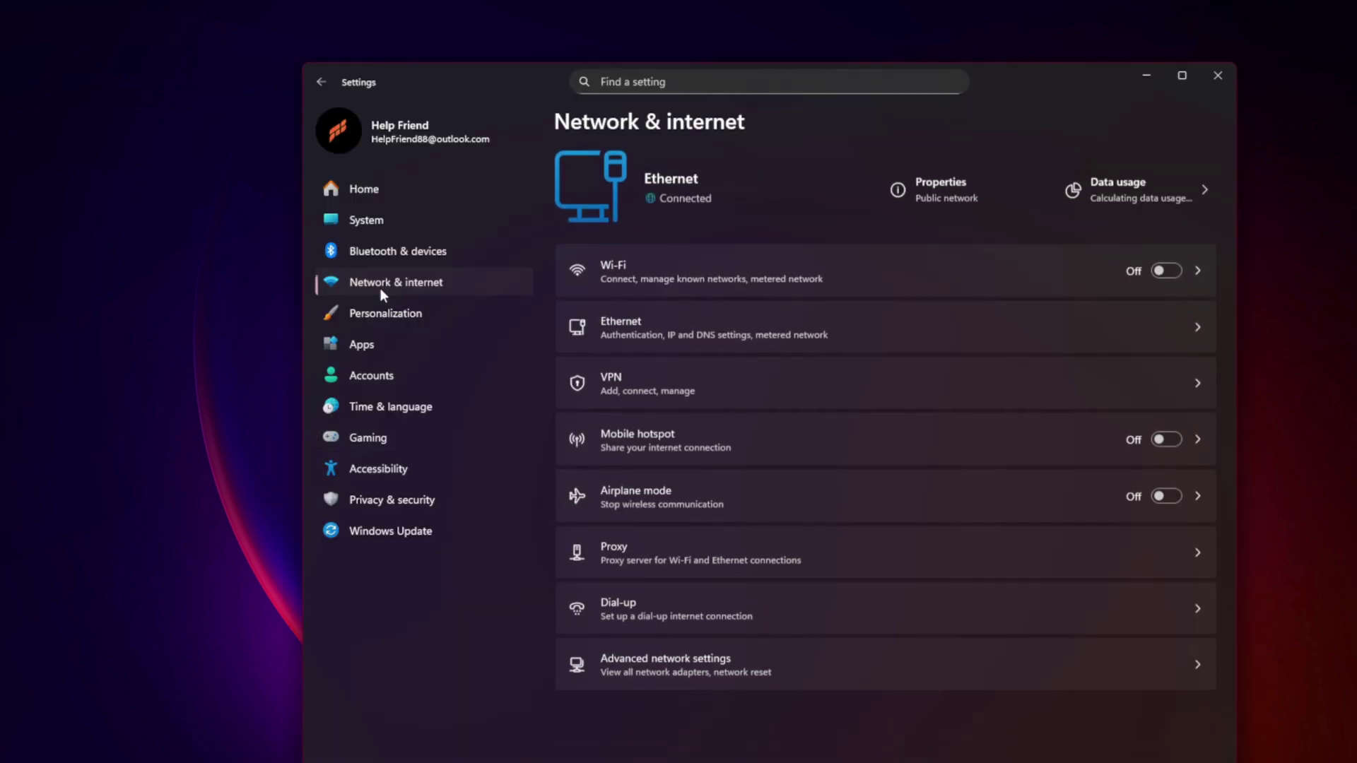
pyautogui.click(645, 679)
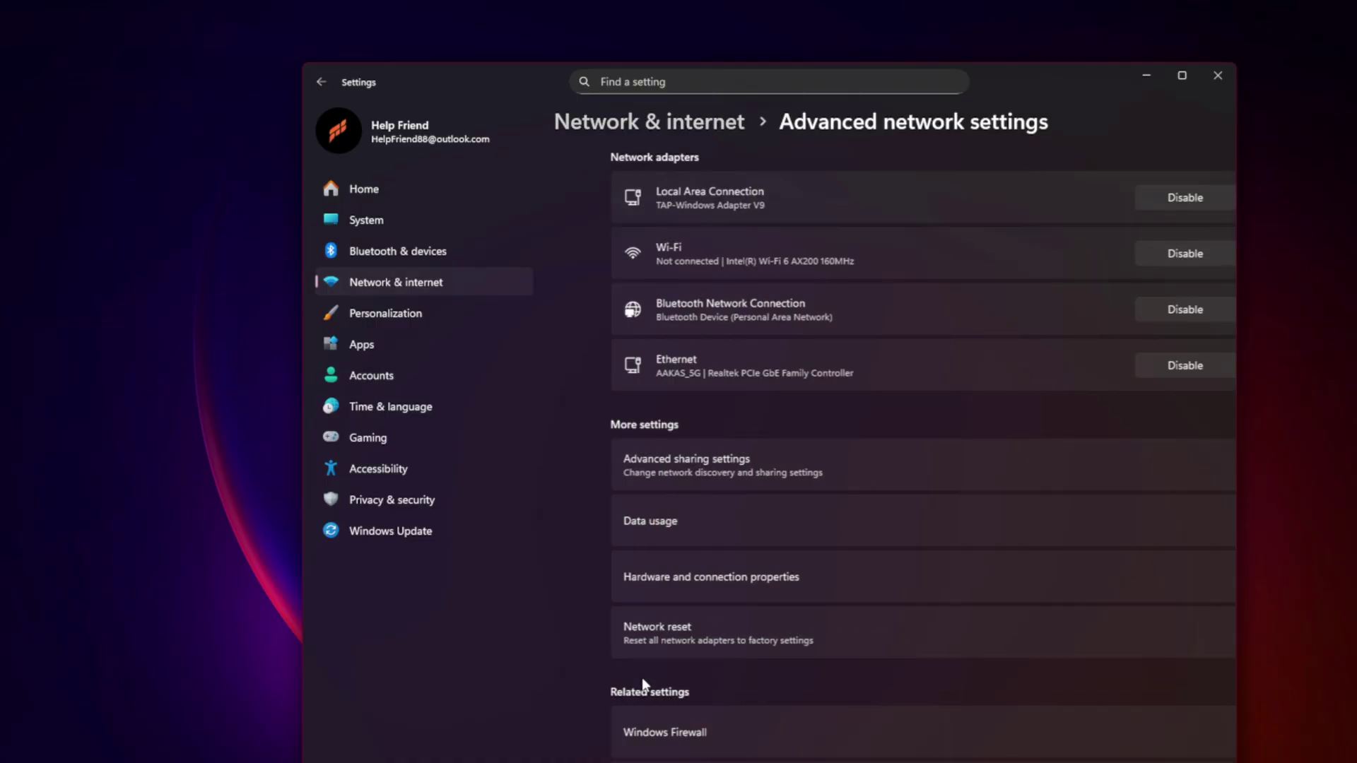
pyautogui.click(636, 626)
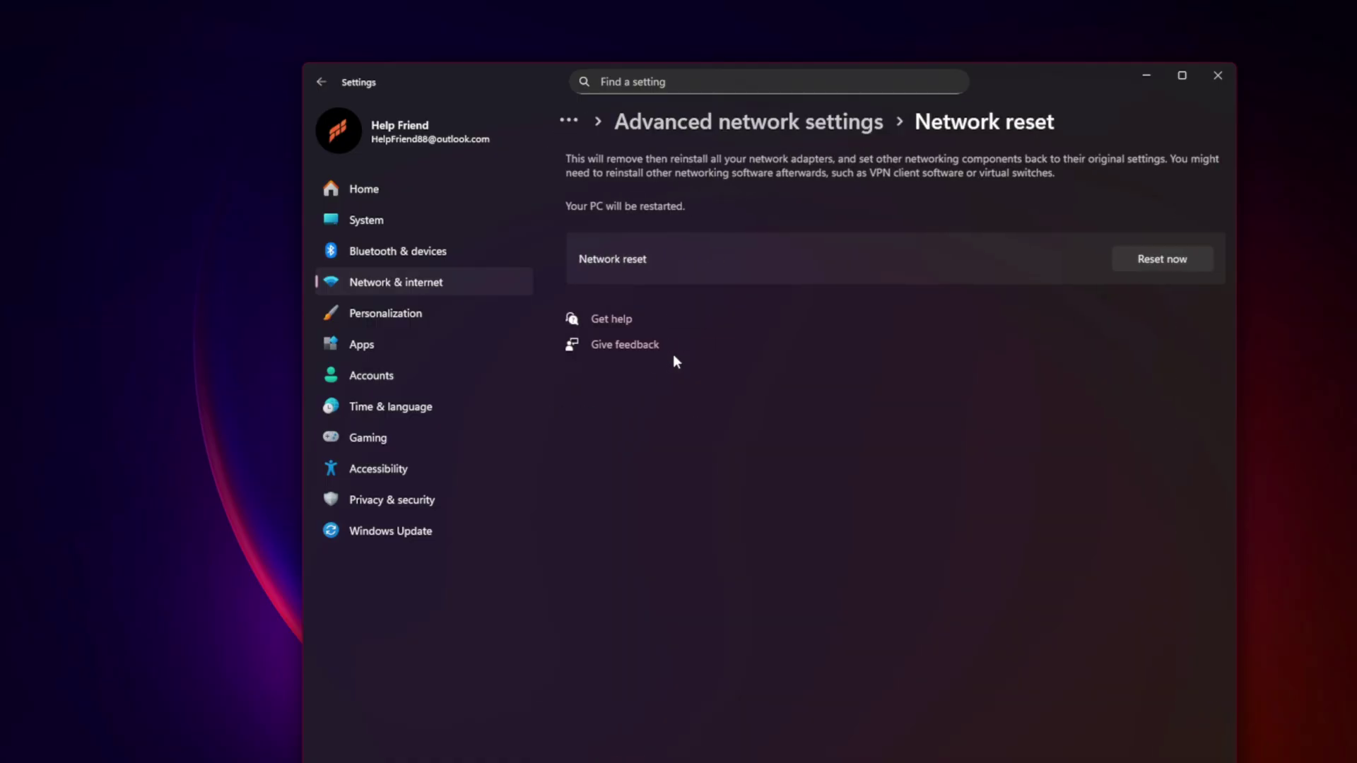
pyautogui.click(1175, 269)
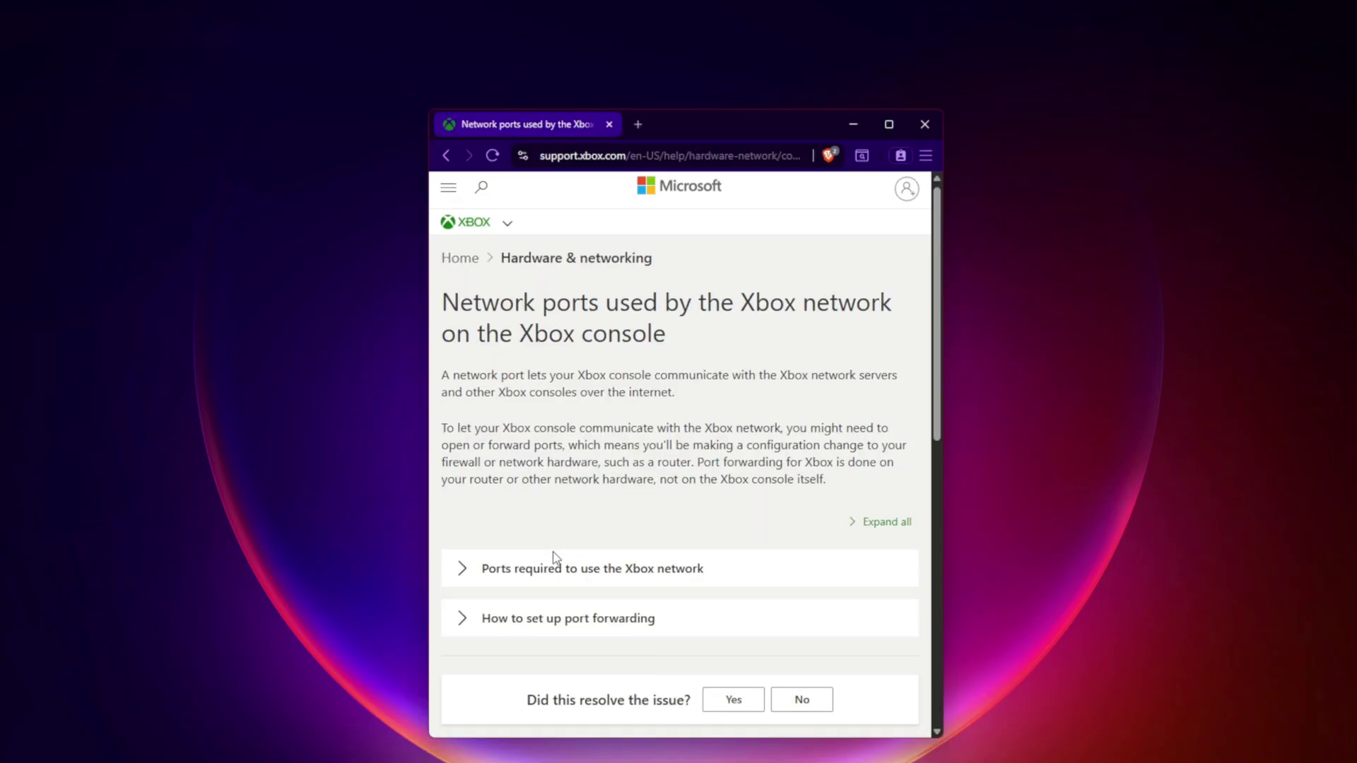
# - Expand the Xbox network ports details, then open the Tainted Grail demo's Installed Files properties in Steam
pyautogui.scroll(-6, 555, 558)
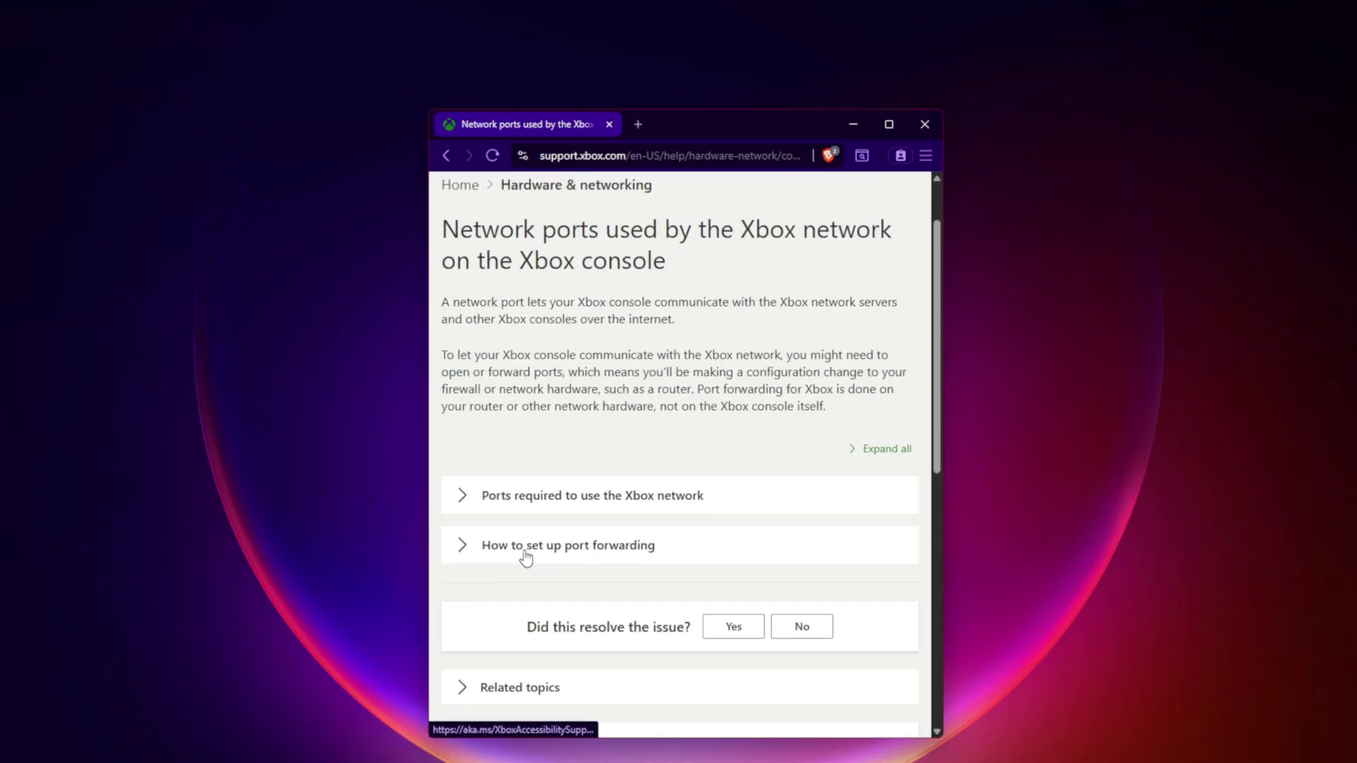
pyautogui.click(465, 496)
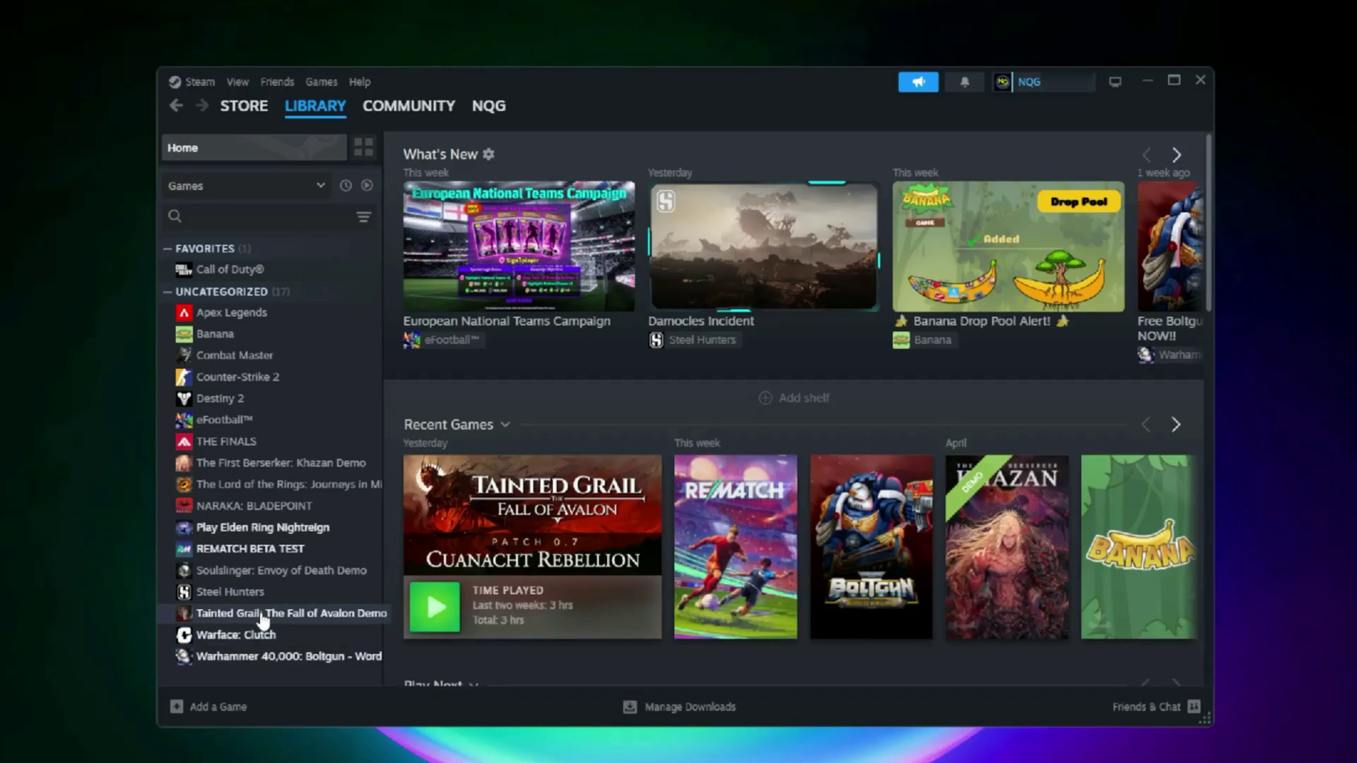
pyautogui.rightClick(260, 612)
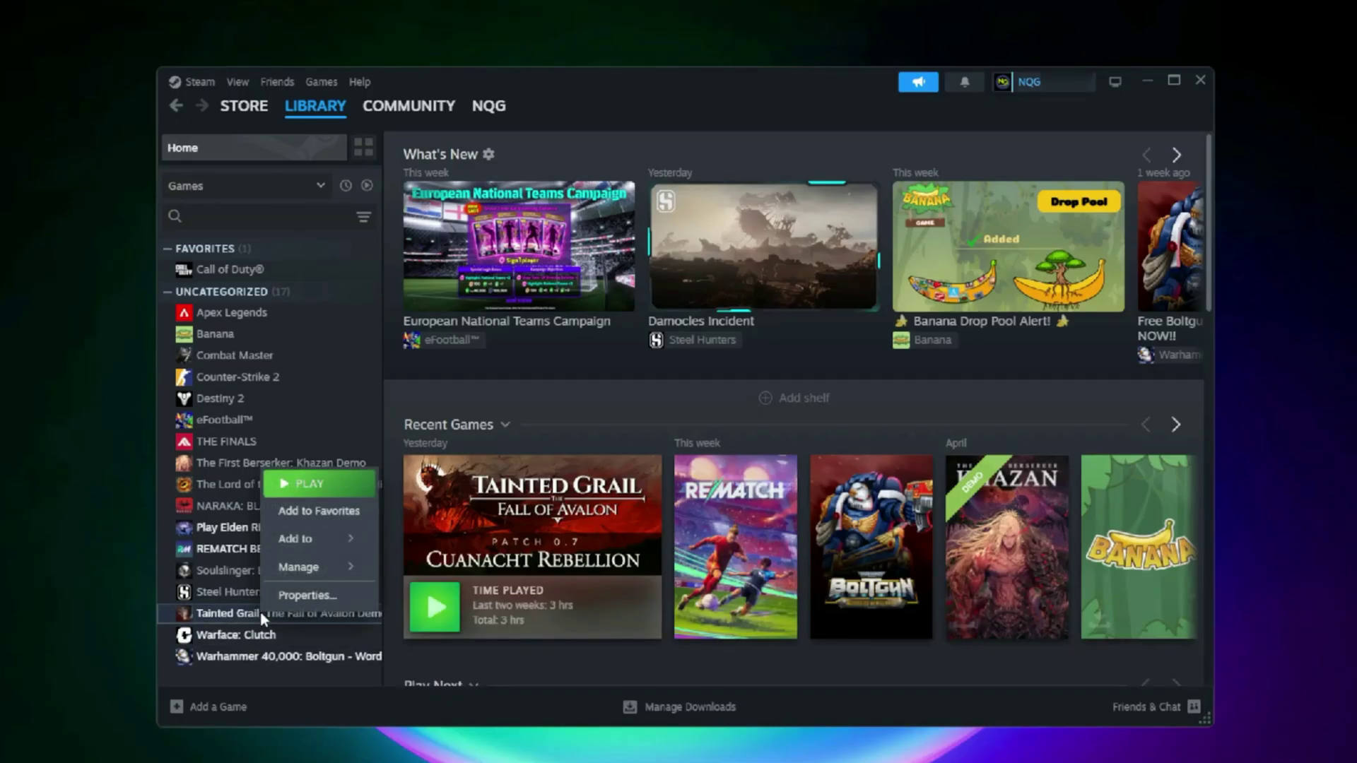
pyautogui.click(297, 595)
pyautogui.click(393, 332)
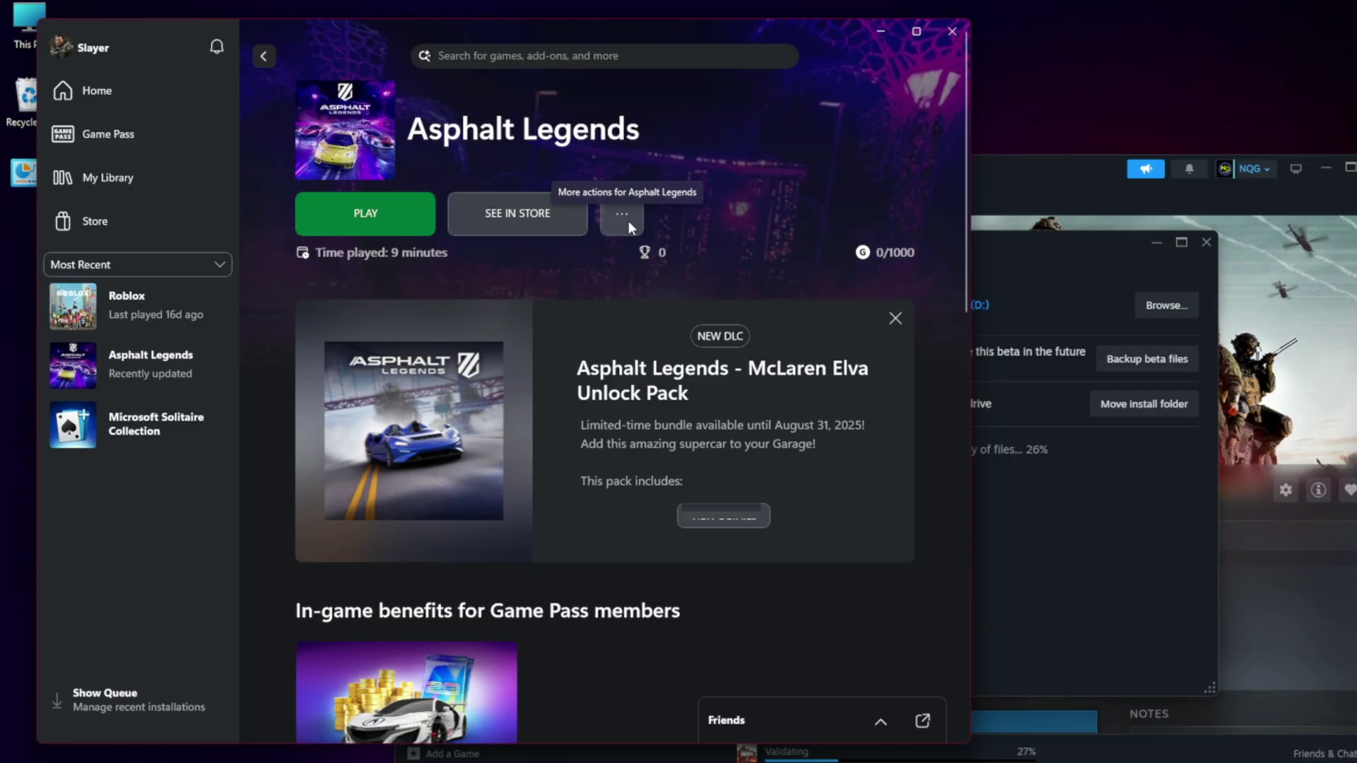
# - Request Verify and Repair from Asphalt Legends' Manage > Files page in the Xbox app
pyautogui.click(624, 215)
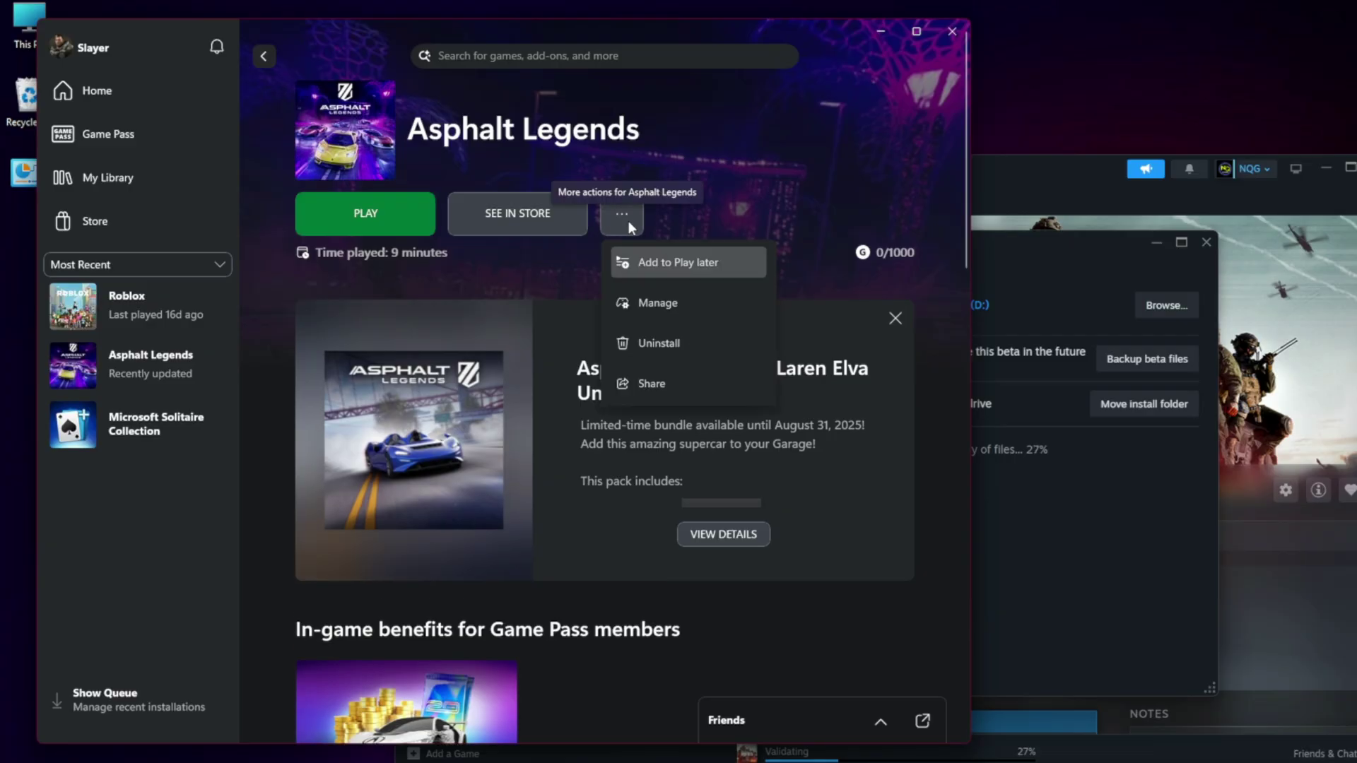
pyautogui.click(672, 305)
pyautogui.click(559, 212)
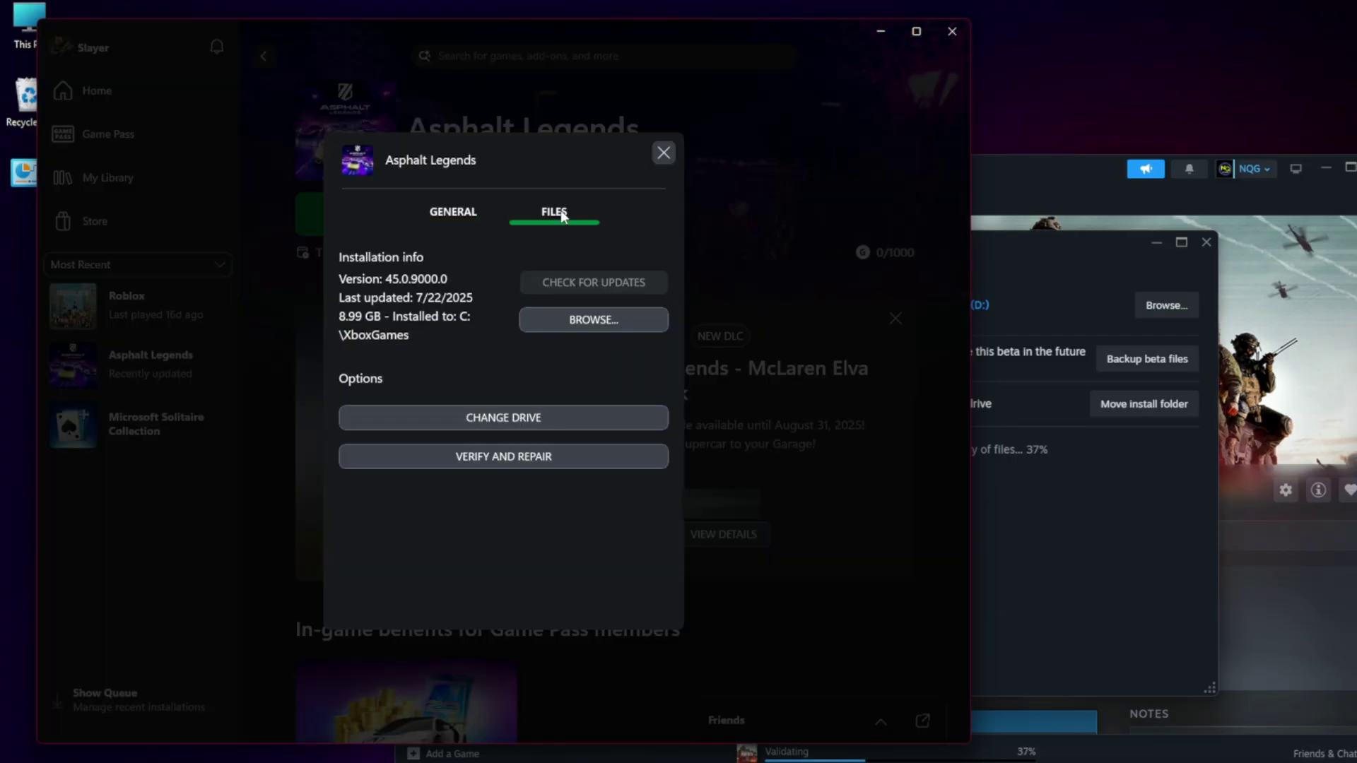
pyautogui.click(494, 460)
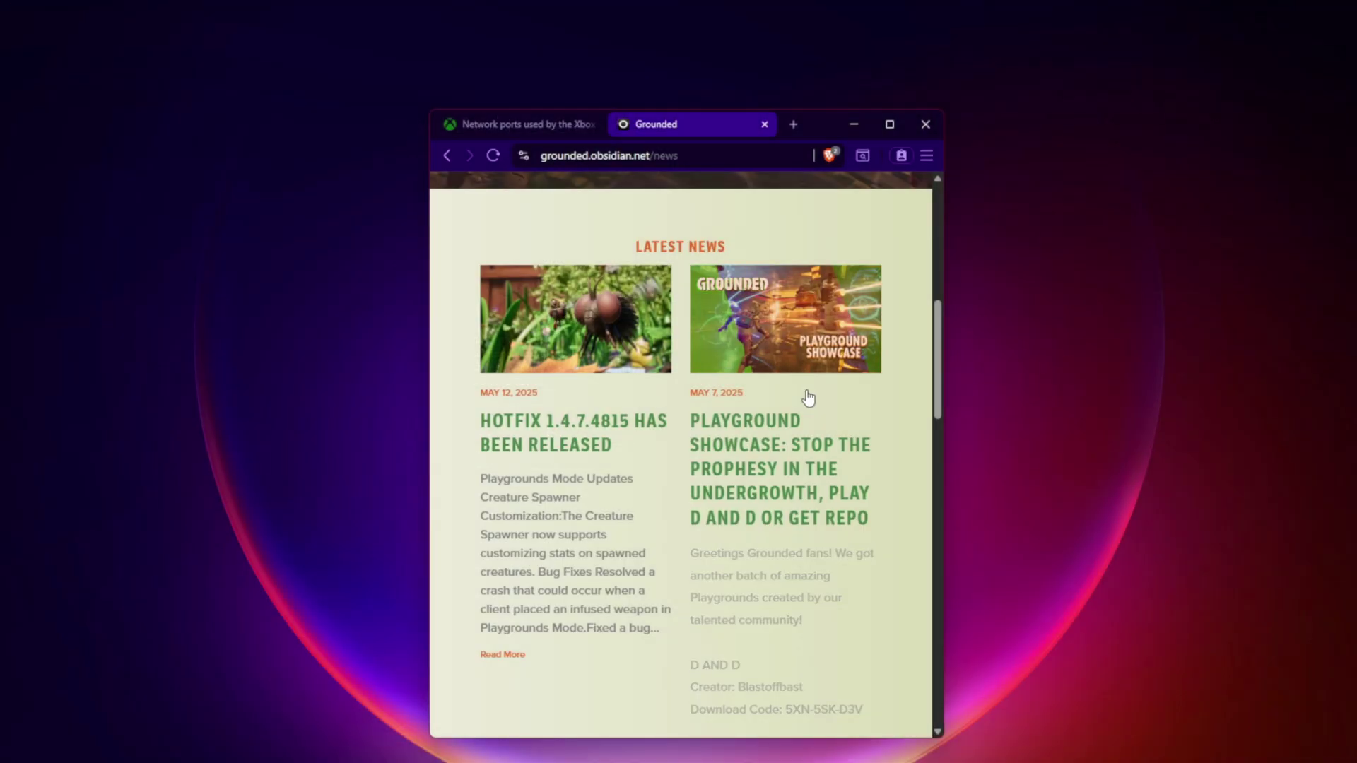
# - Open and close the Grounded site menu, then scroll to the Latest News with Hotfix 1.4.7.4815
pyautogui.scroll(8, 629, 530)
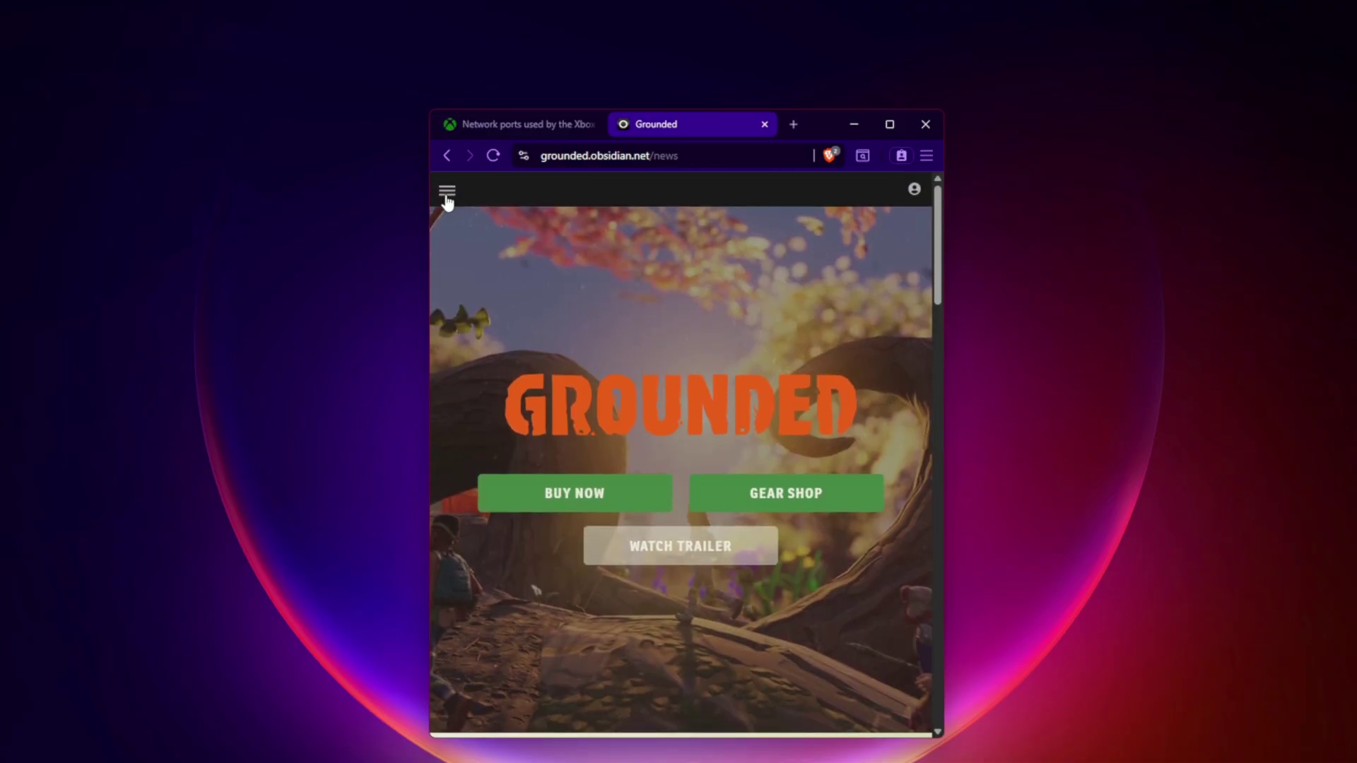
pyautogui.click(447, 192)
pyautogui.click(878, 358)
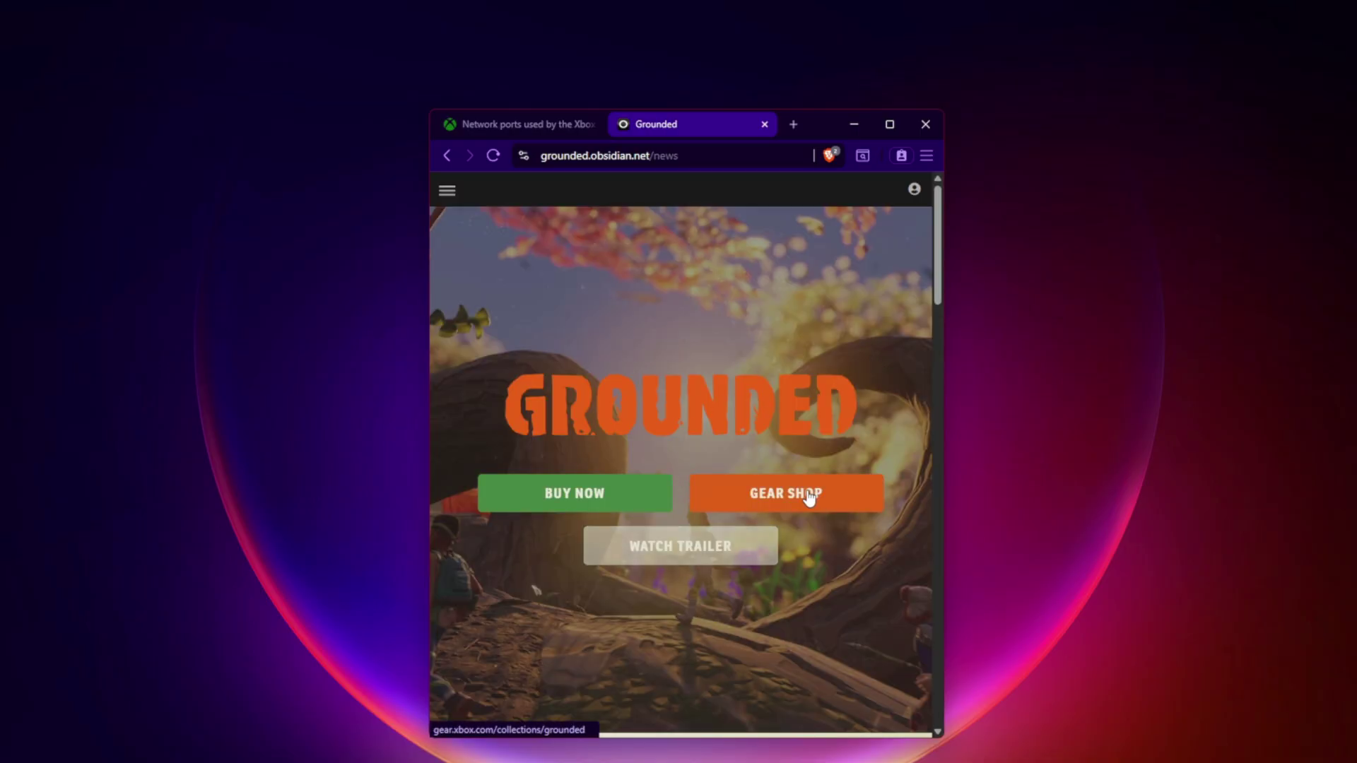
pyautogui.scroll(-6, 608, 559)
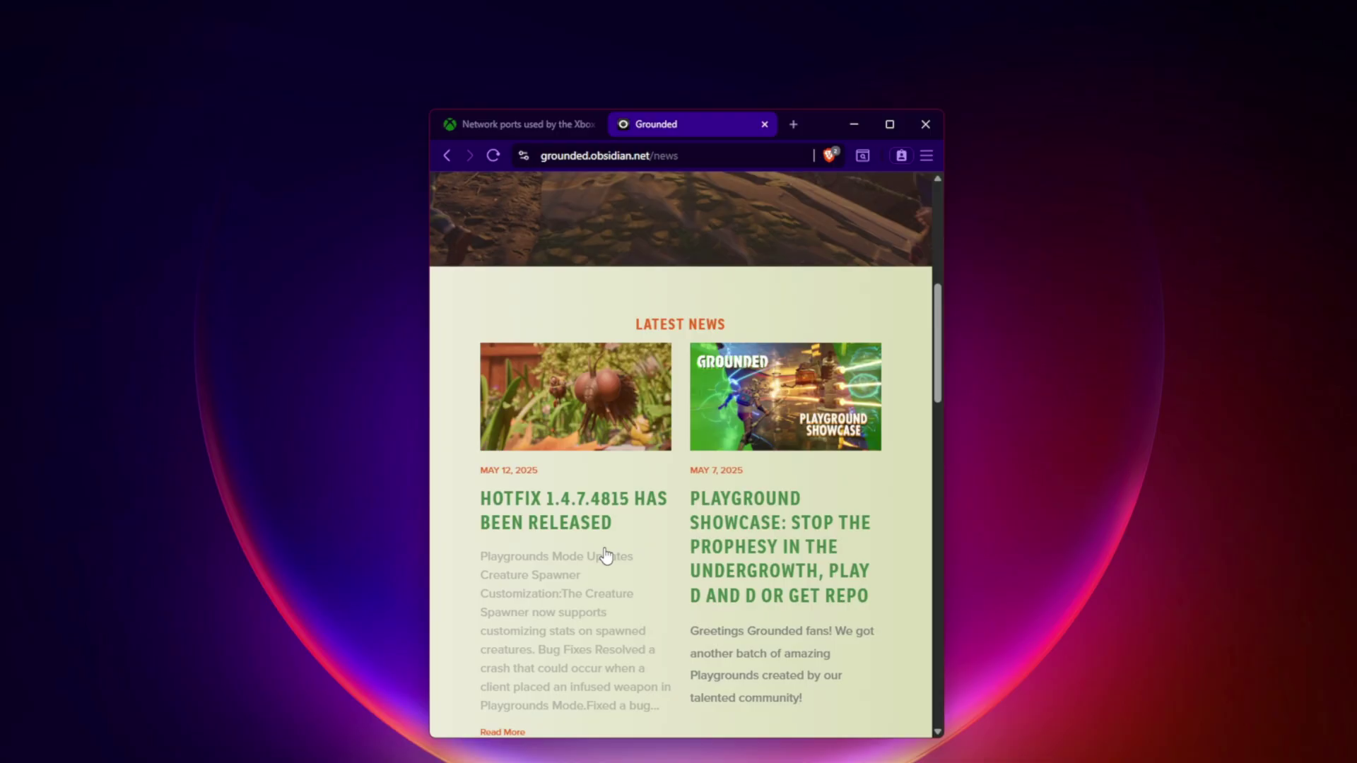
pyautogui.scroll(-10, 606, 554)
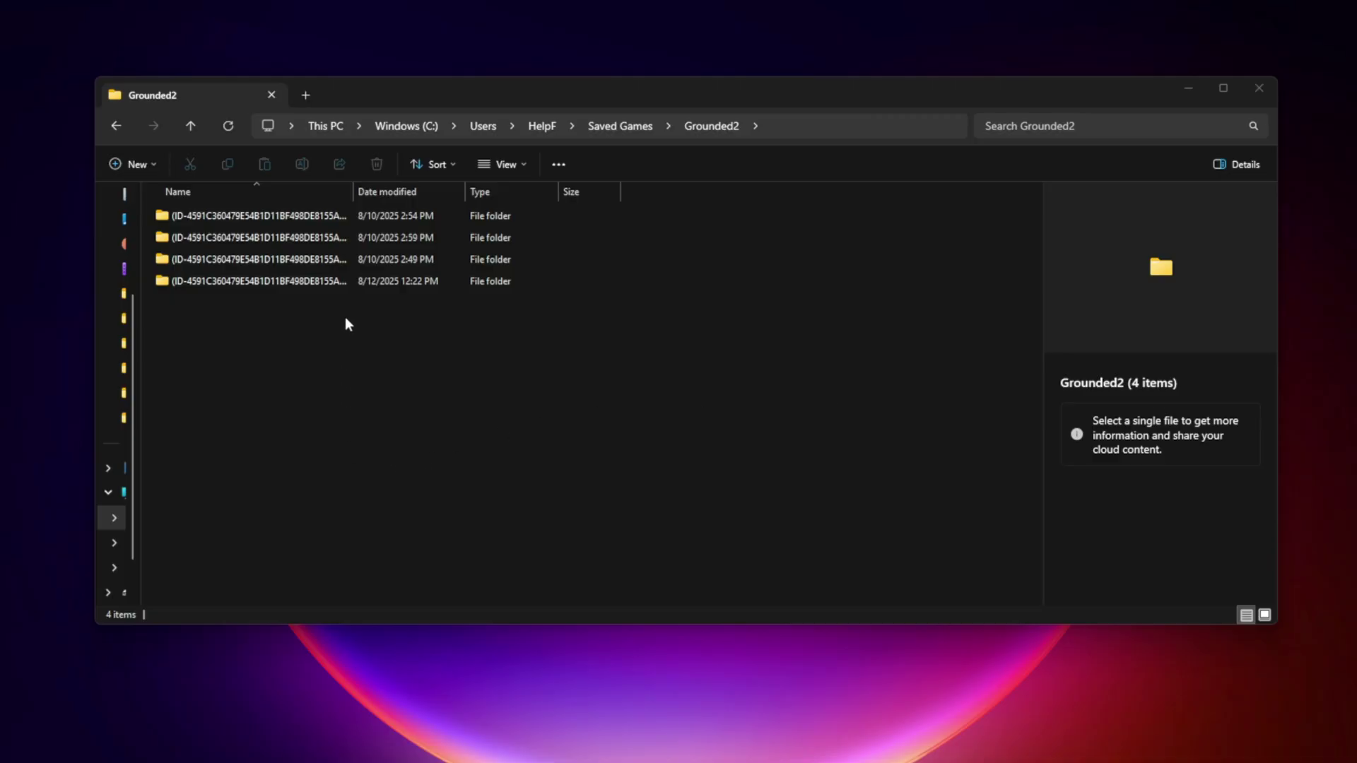
# - Box-select all four ID-named save folders in Saved Games\Grounded2
pyautogui.hotkey('alt', 'd')
pyautogui.moveTo(333, 403); pyautogui.dragTo(191, 200)
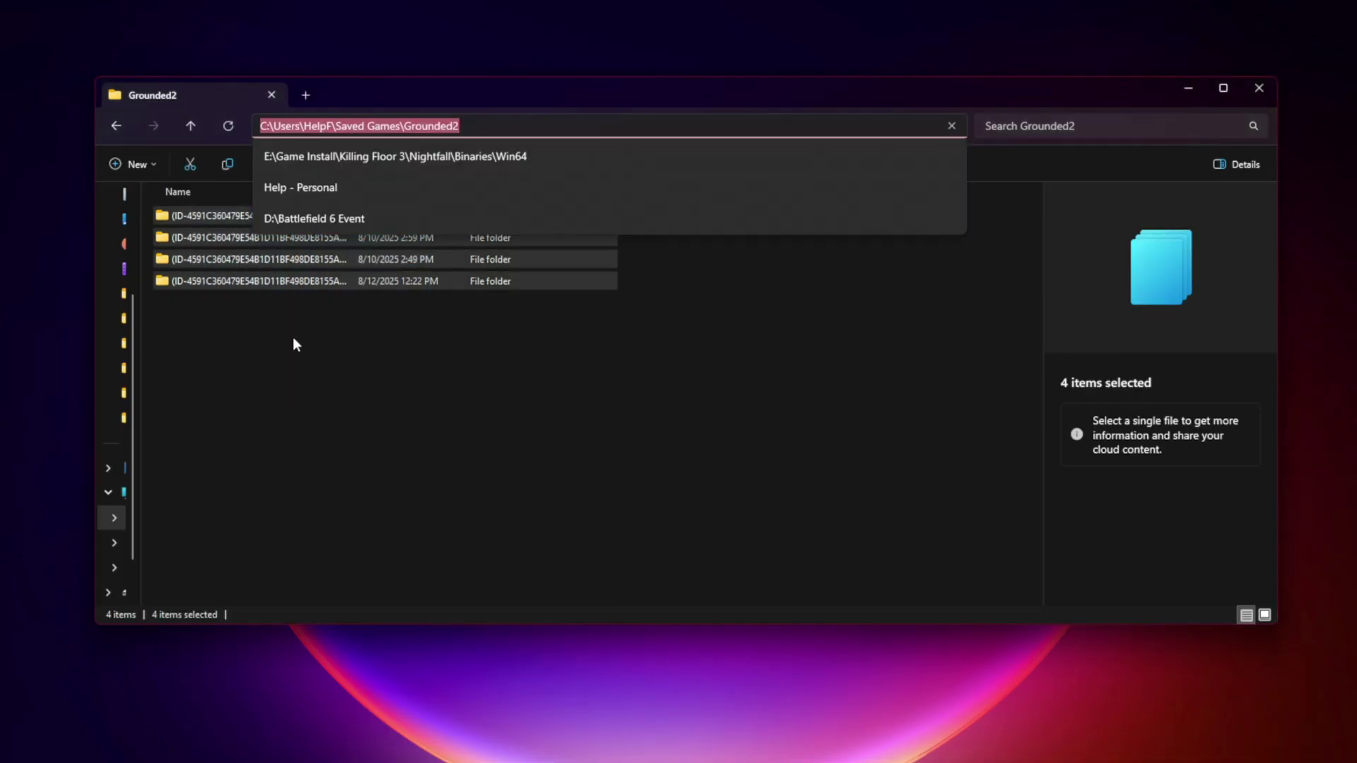
pyautogui.click(589, 311)
pyautogui.moveTo(260, 239); pyautogui.dragTo(258, 214)
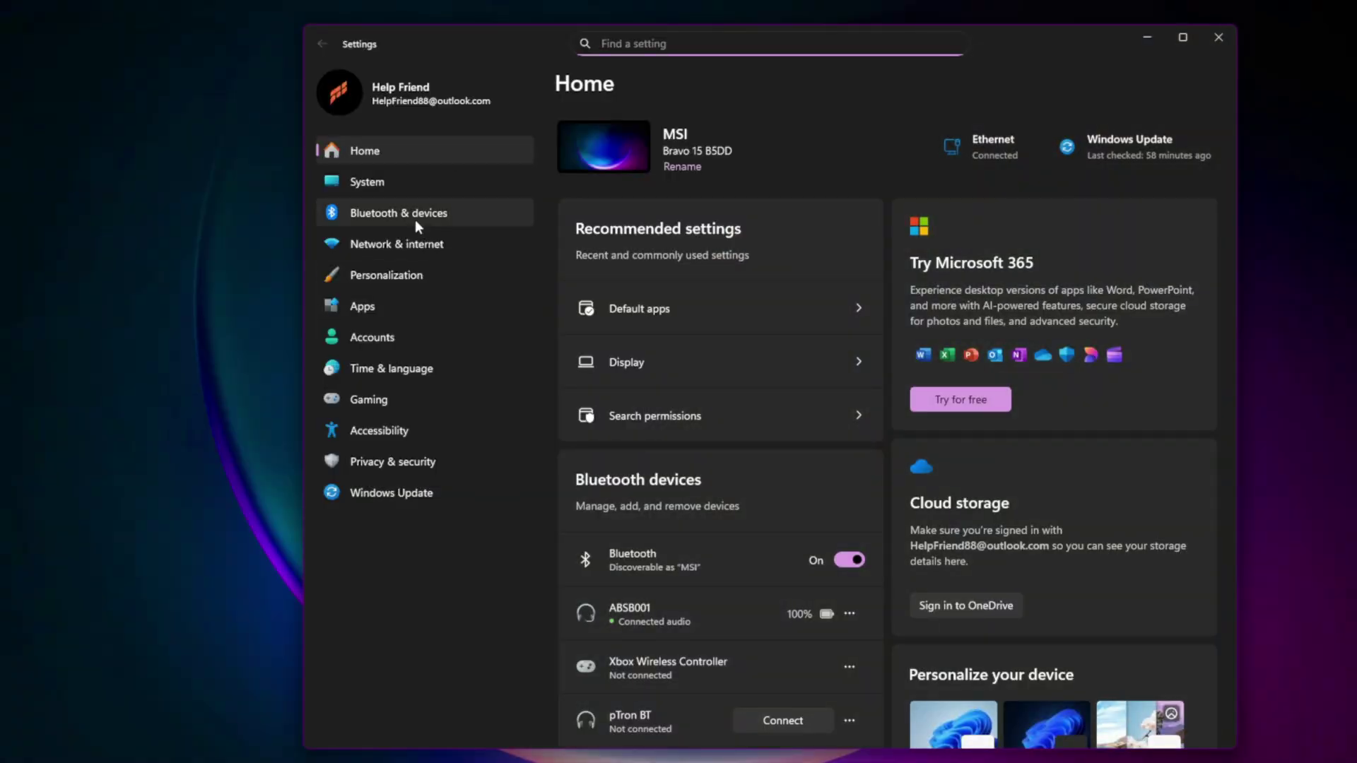
# - Go to Network & internet > Proxy in Settings to check the proxy configuration
pyautogui.click(419, 243)
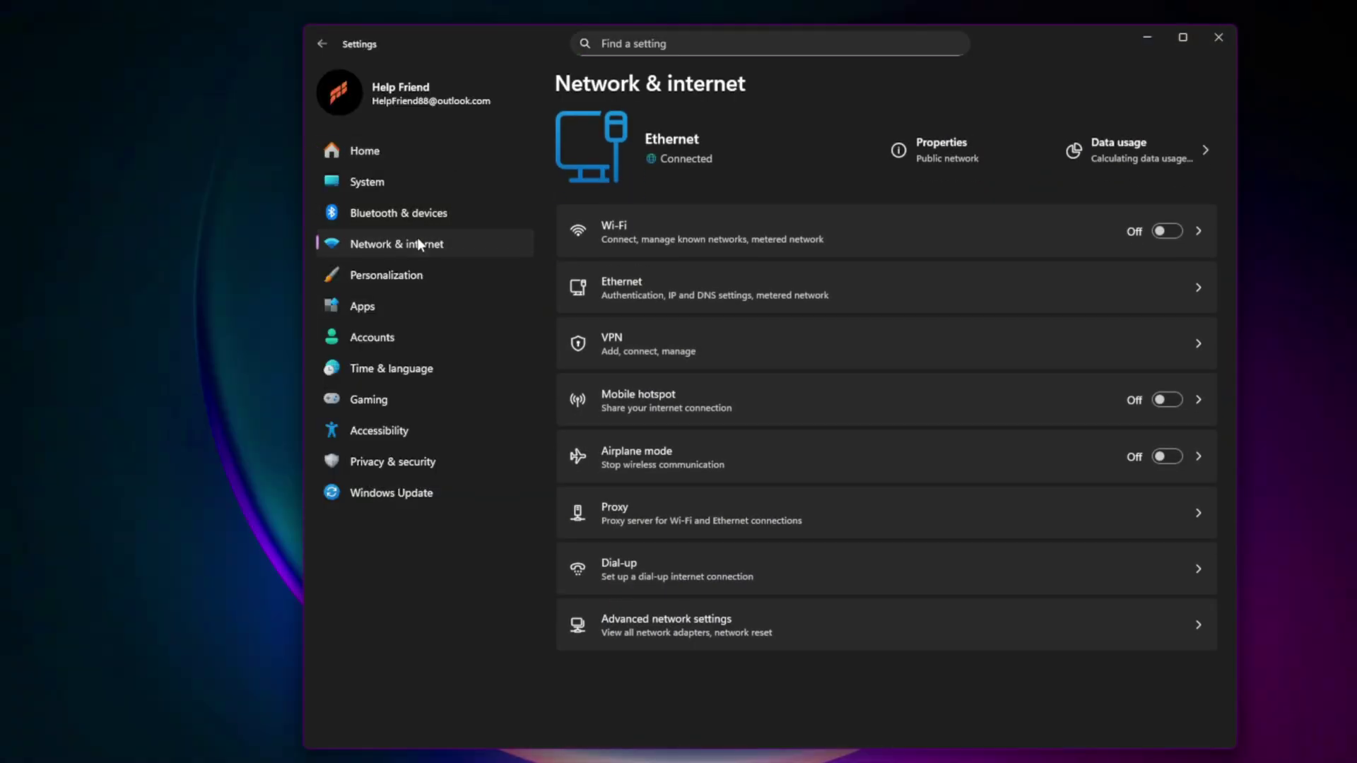
pyautogui.click(635, 516)
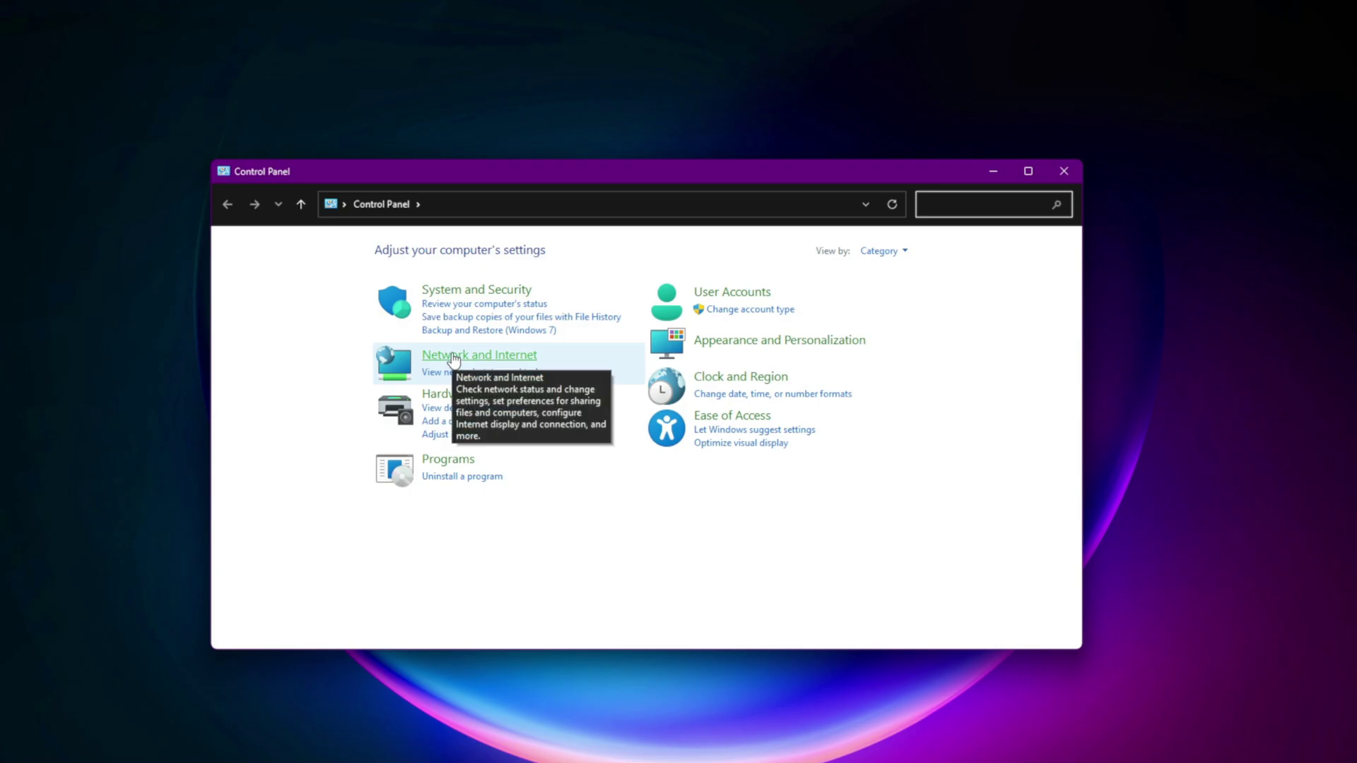
# - Reach the network adapters list through Network and Sharing Center's Change adapter settings
pyautogui.click(453, 360)
pyautogui.click(445, 251)
pyautogui.click(300, 275)
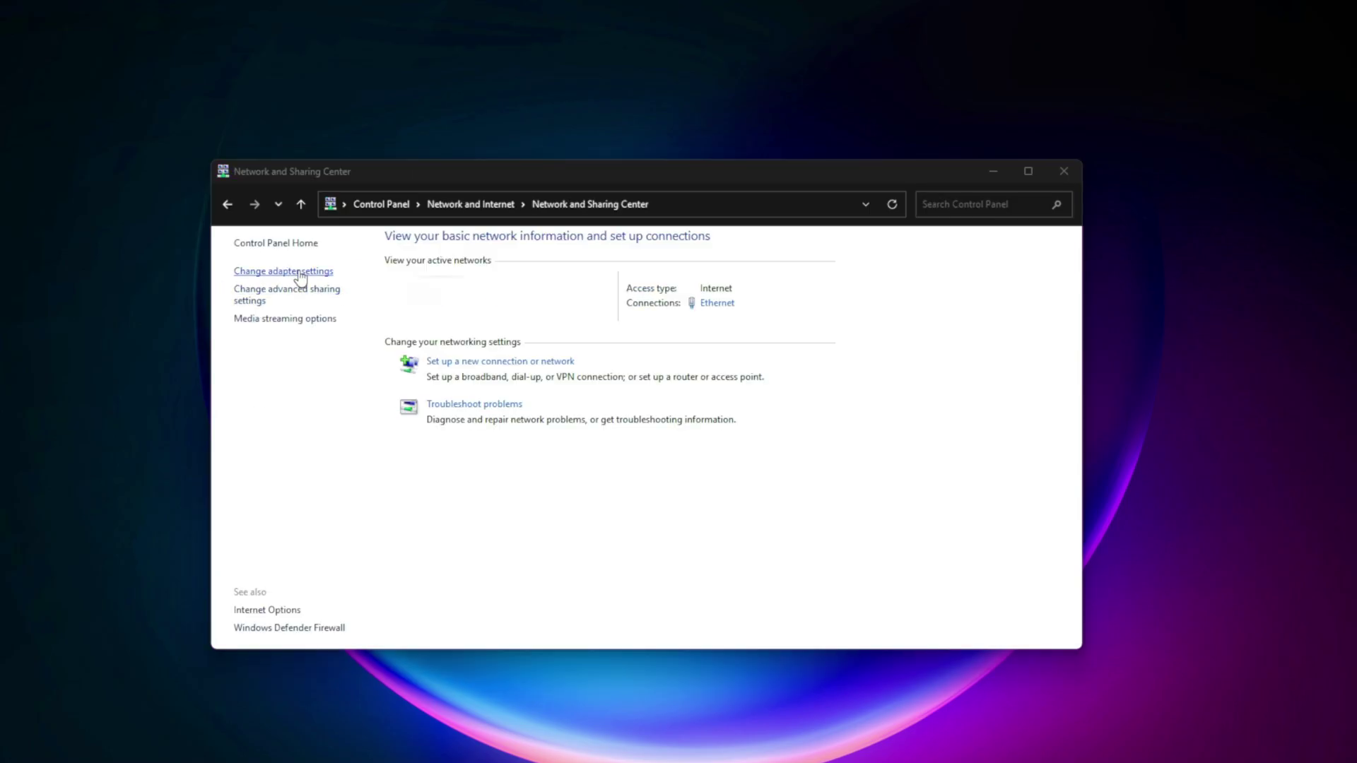
# - Open the Ethernet connection's Internet Protocol Version 4 (TCP/IPv4) properties
pyautogui.rightClick(533, 299)
pyautogui.click(602, 434)
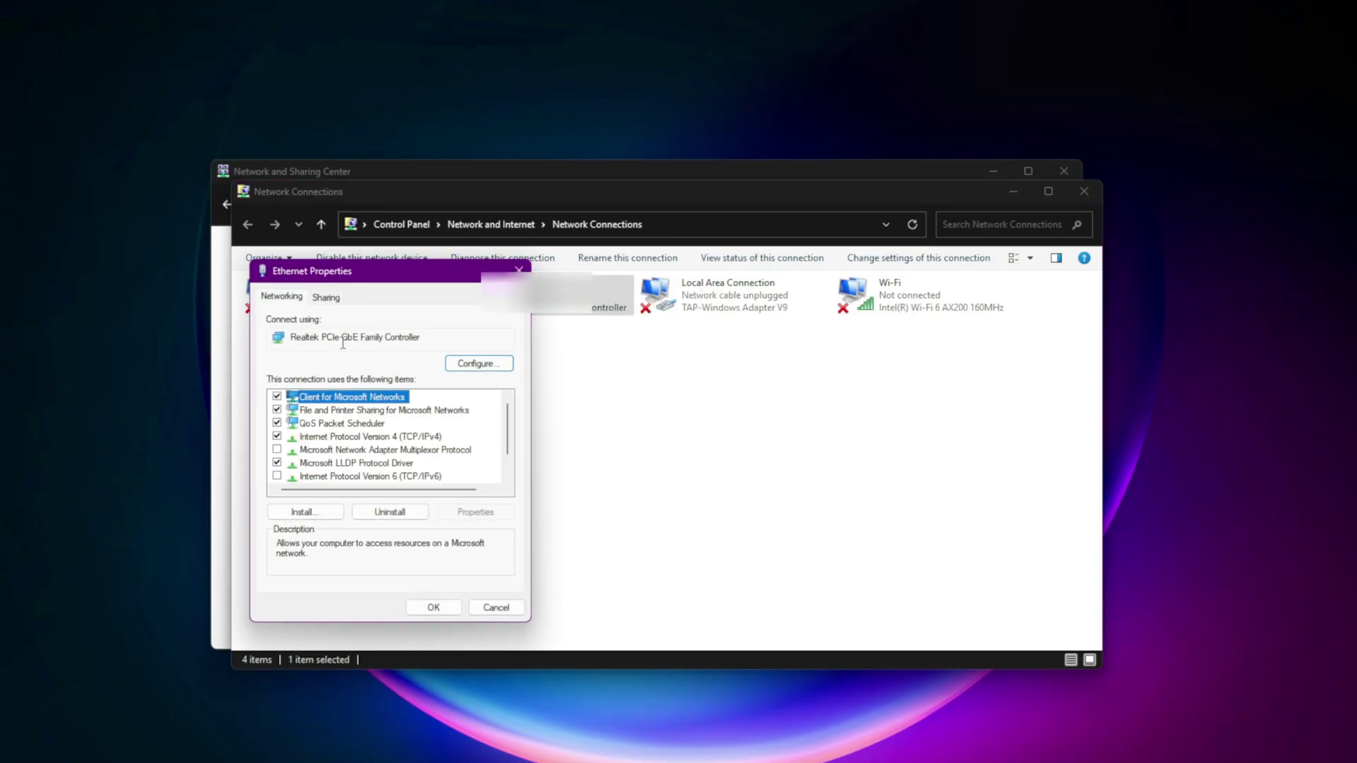
pyautogui.scroll(-1, 481, 438)
pyautogui.click(491, 411)
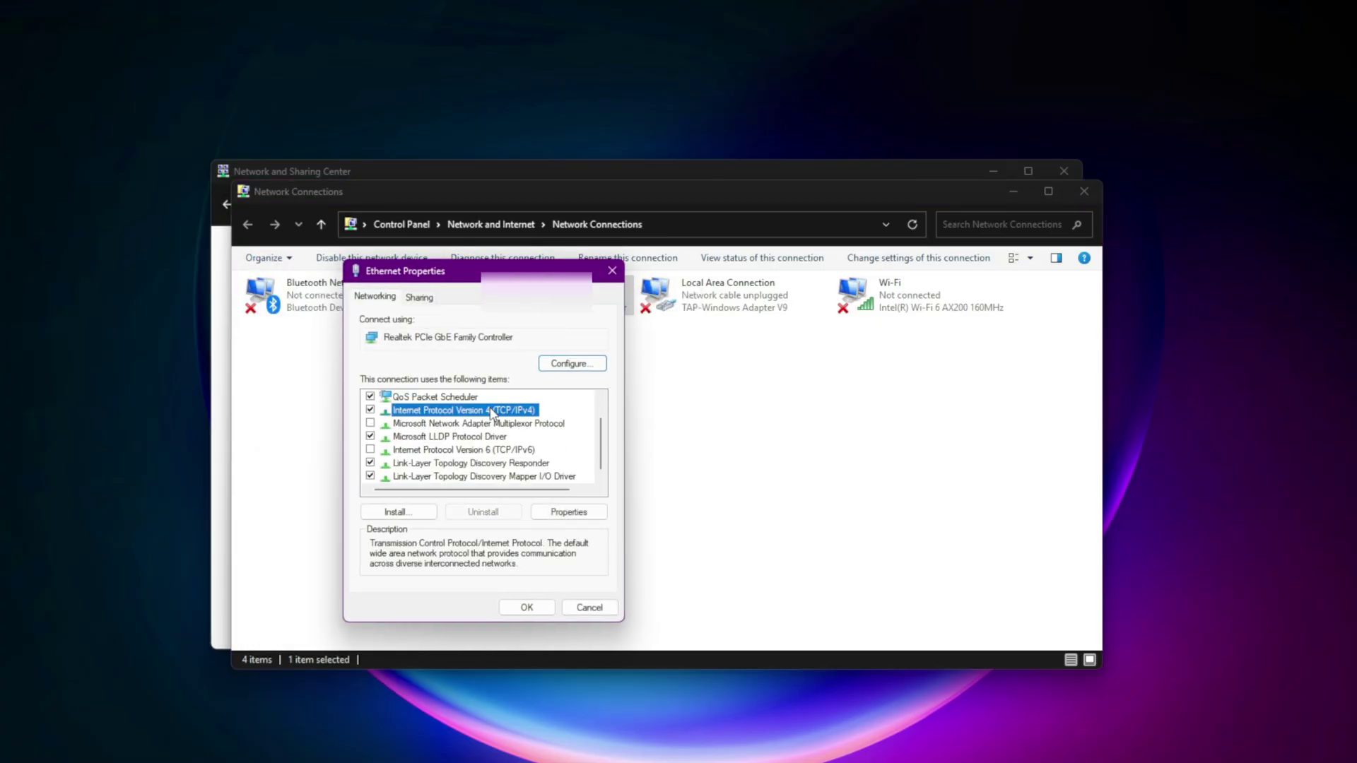
pyautogui.click(565, 513)
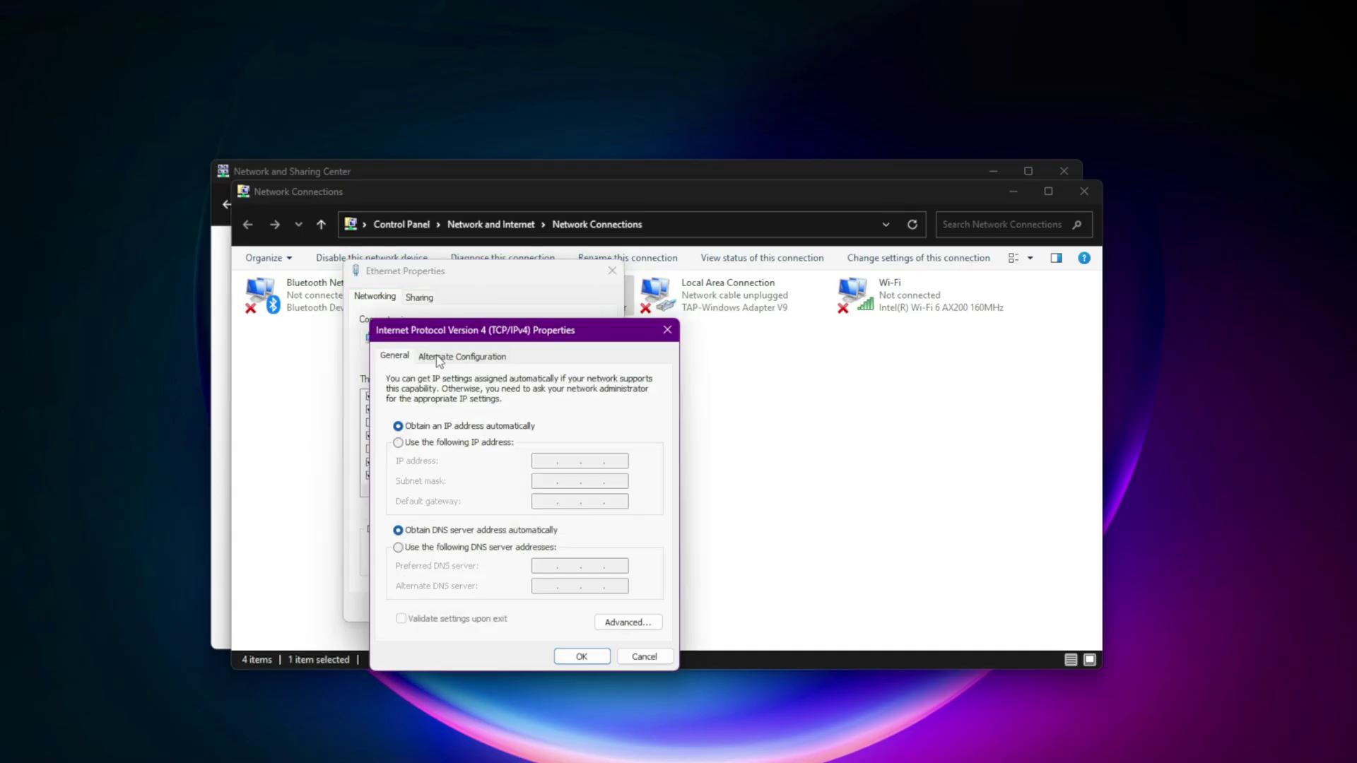